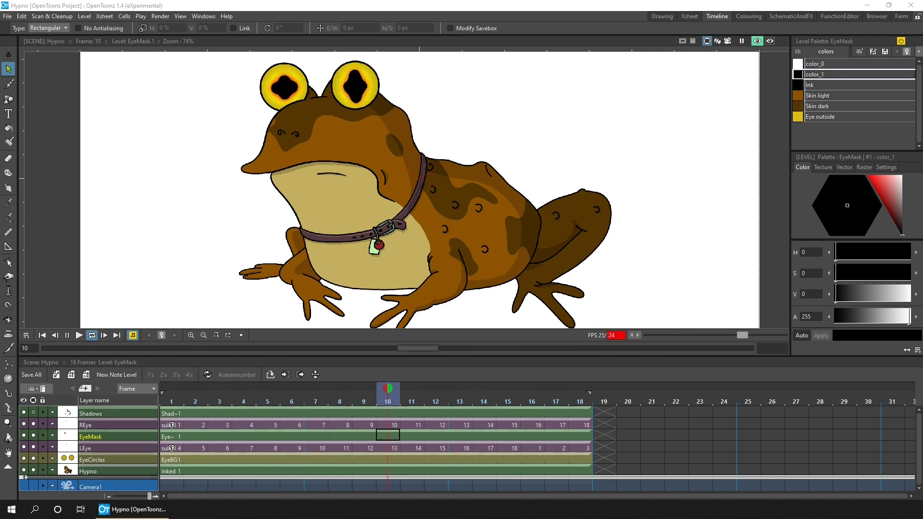
- Pause the playback and hide every layer except Hypno, leaving frame 1 of the Hypno layer selected
click(67, 336)
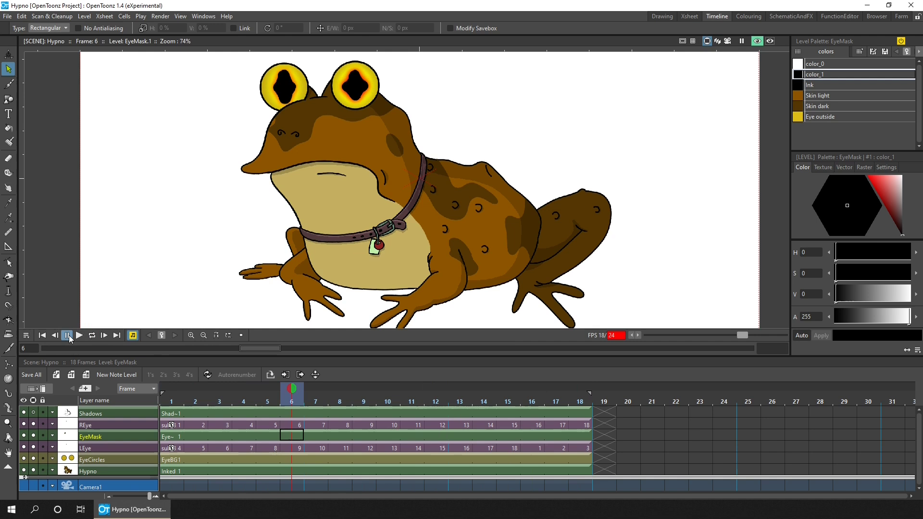
click(34, 413)
click(33, 424)
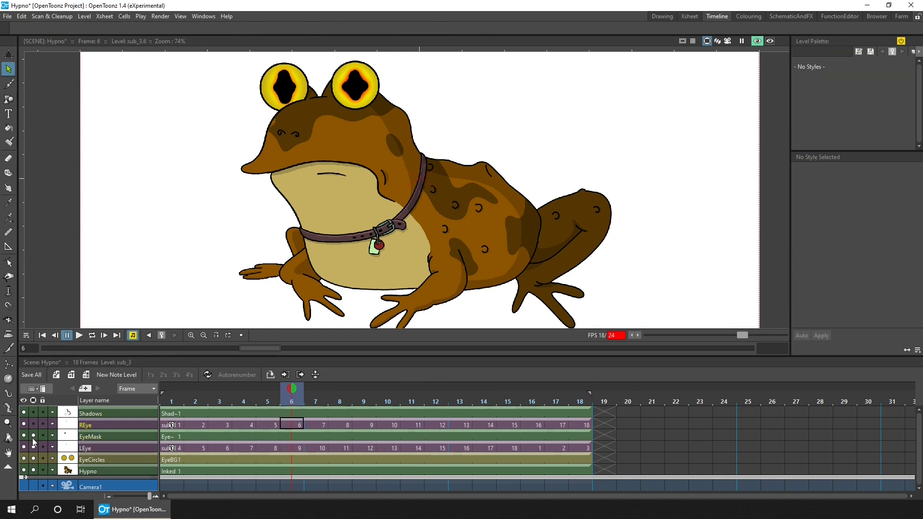
click(34, 436)
click(34, 448)
click(34, 460)
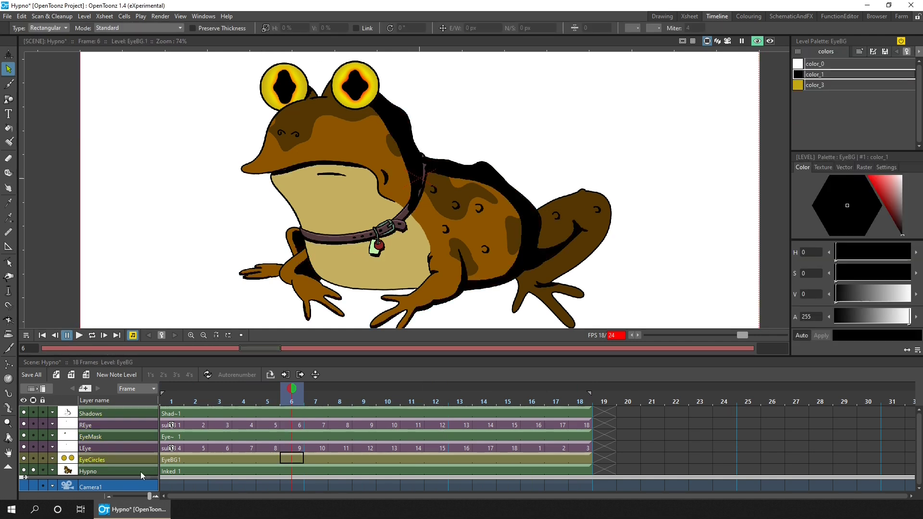
click(172, 473)
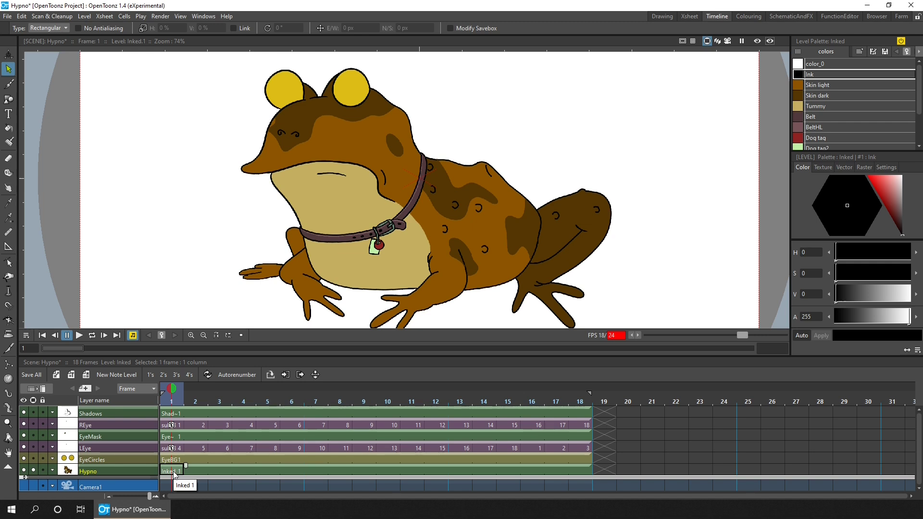
- Show the EyeCircles, LEye, REye and EyeMask layers again one after another
click(33, 457)
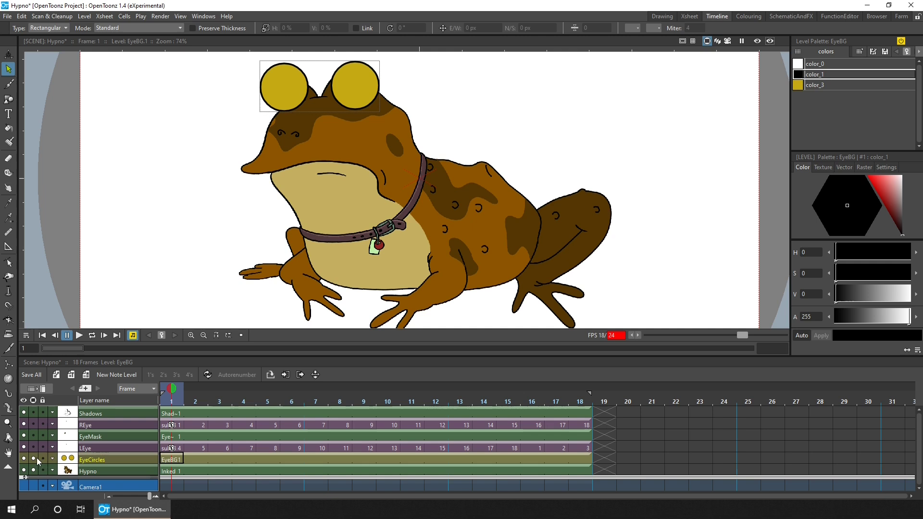
click(33, 447)
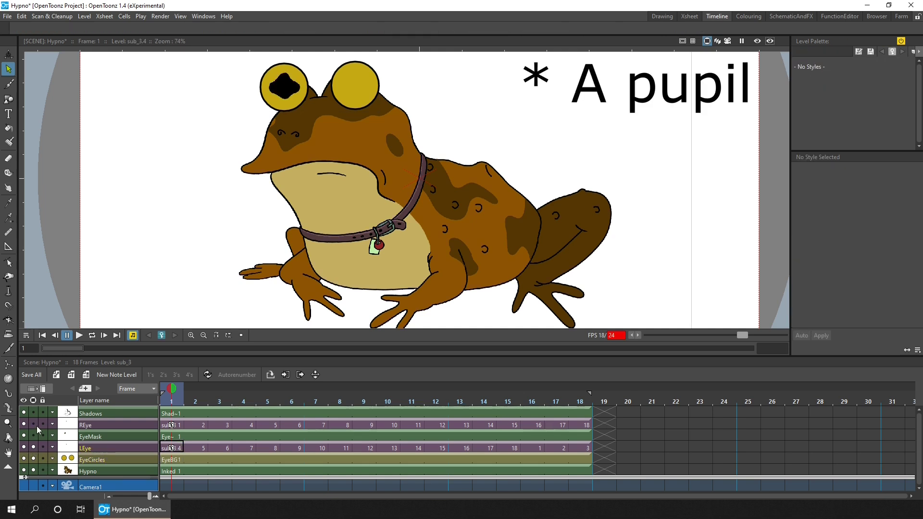
click(34, 424)
click(182, 428)
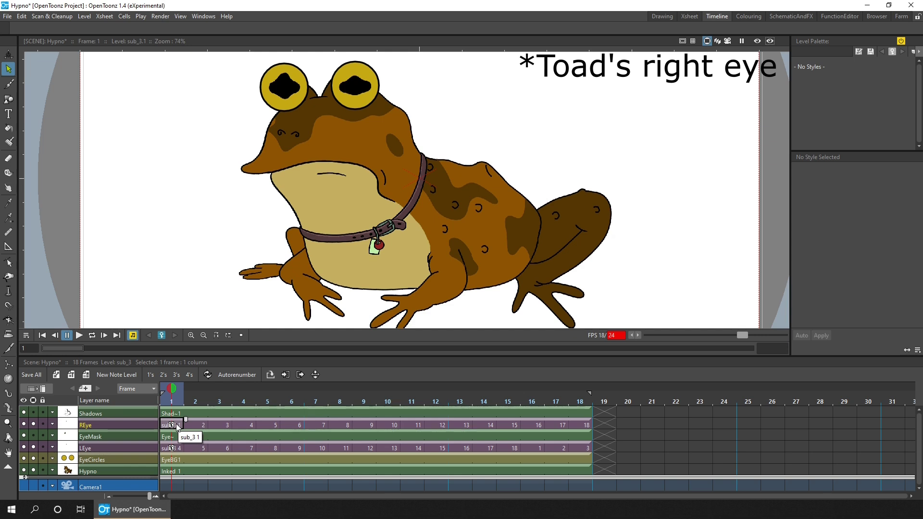
click(33, 434)
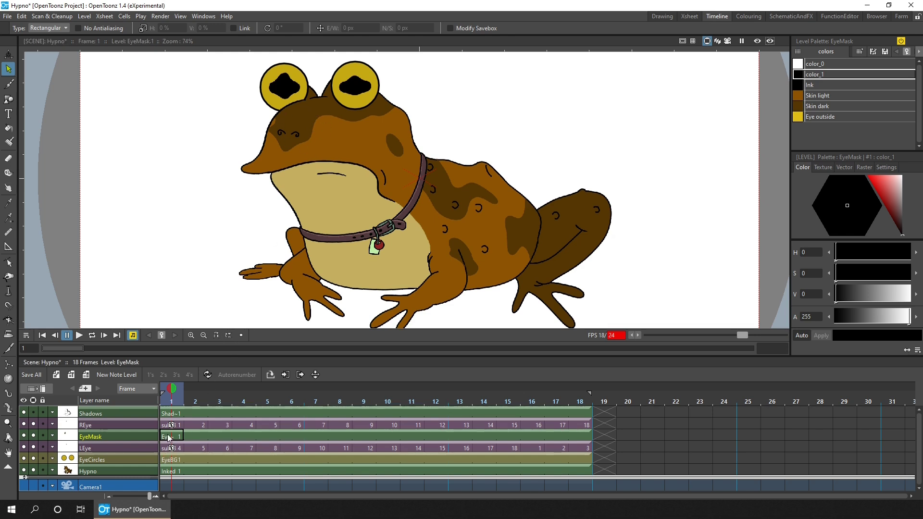
- Shift the EyeMask layer sideways with the Animate tool to see what it covers, and undo the move
click(9, 55)
drag(330, 137, 257, 137)
key(ctrl+z)
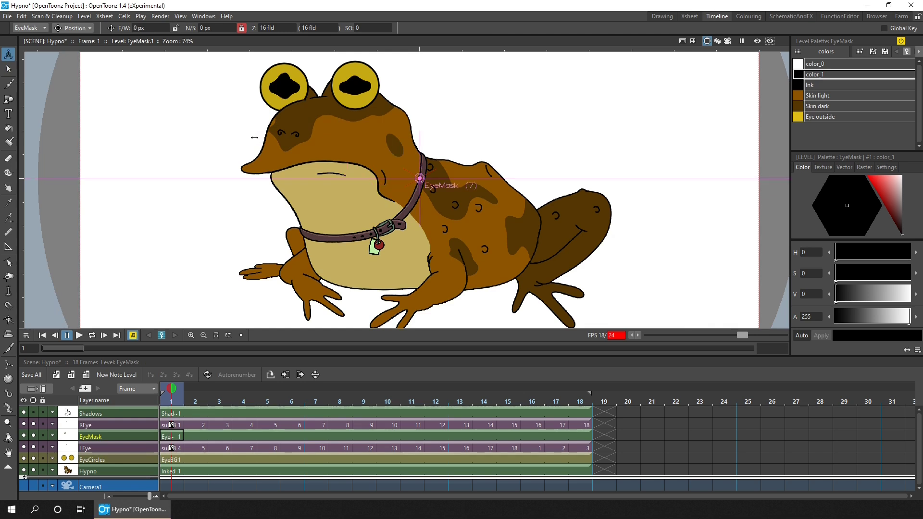
- Show the Shadows layer and adjust its opacity in the additional column settings
click(33, 411)
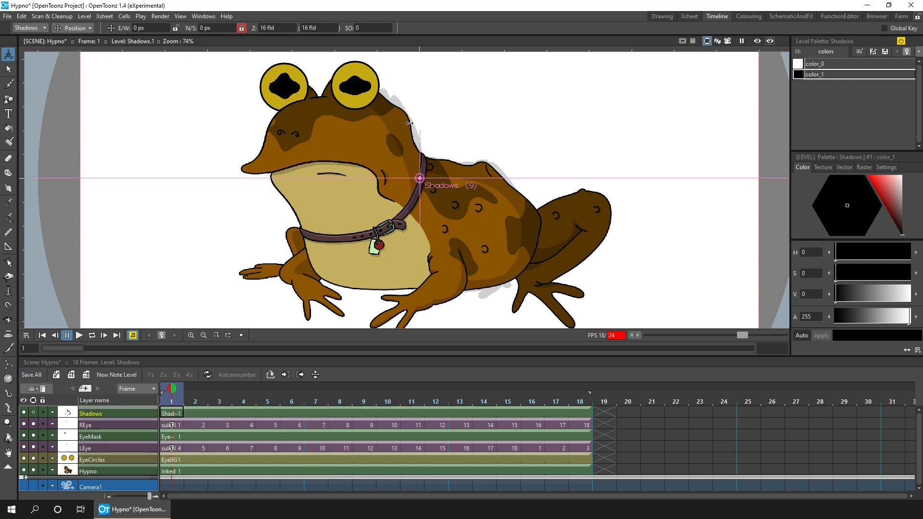
click(52, 415)
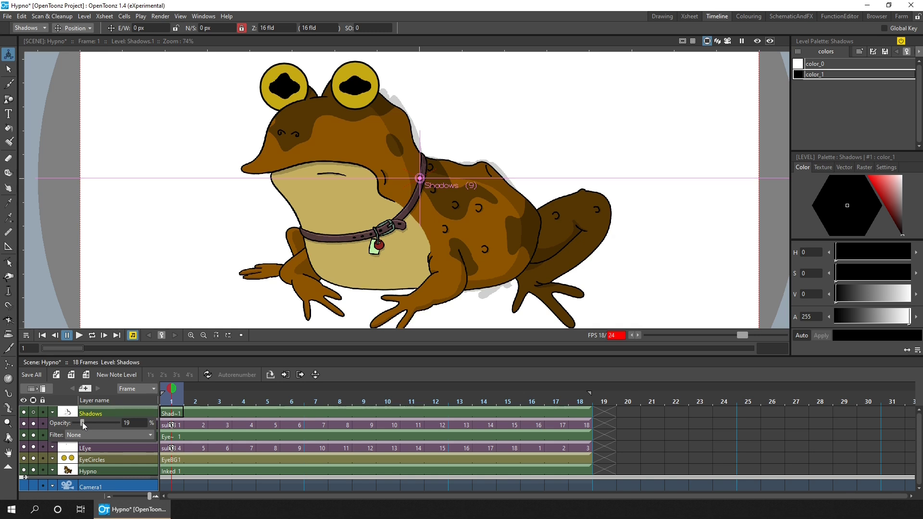
drag(156, 425, 82, 421)
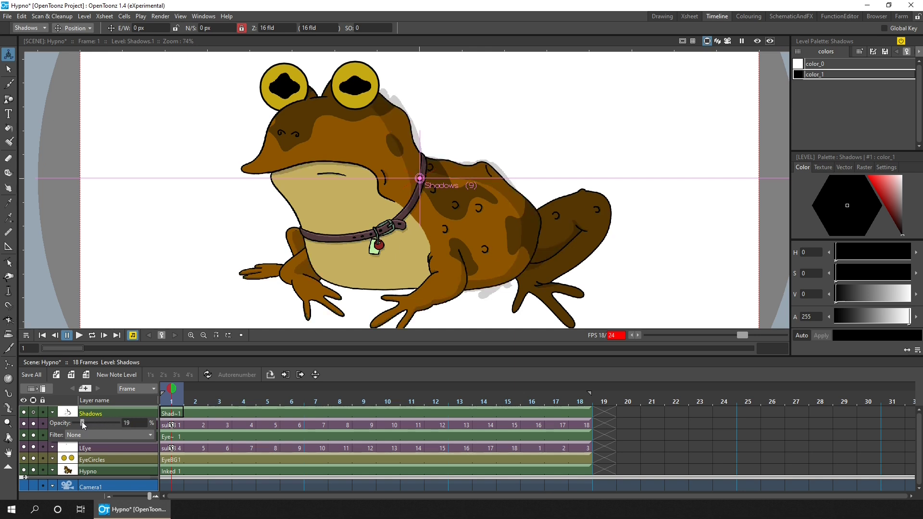
click(206, 388)
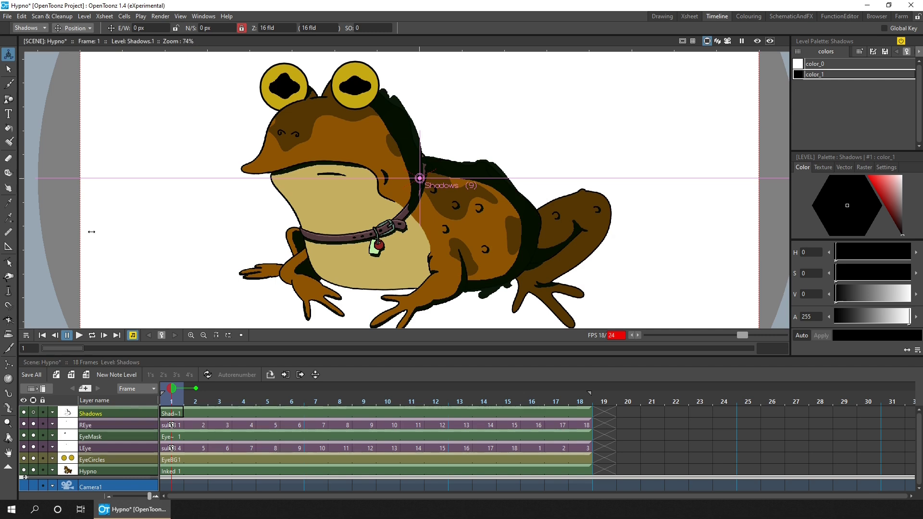
- Check the scene settings for the option that enables column color filter and transparency for rendering
click(104, 17)
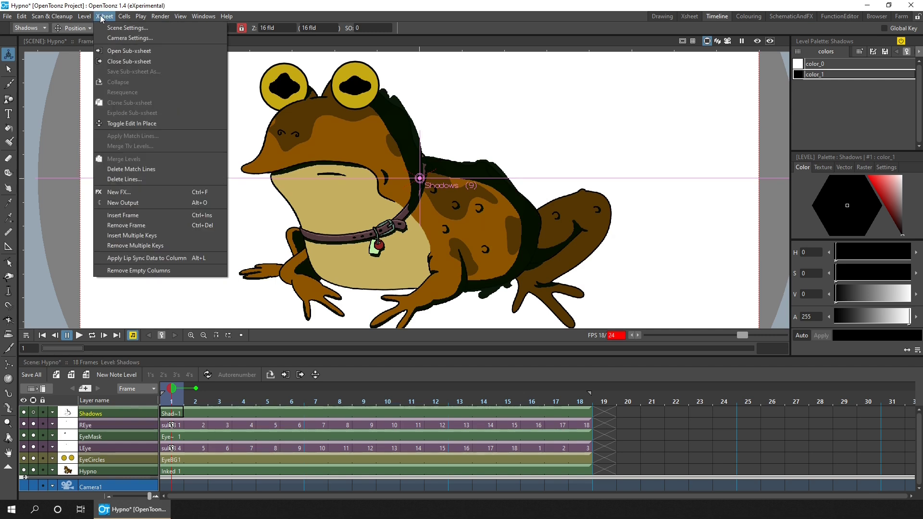
click(123, 28)
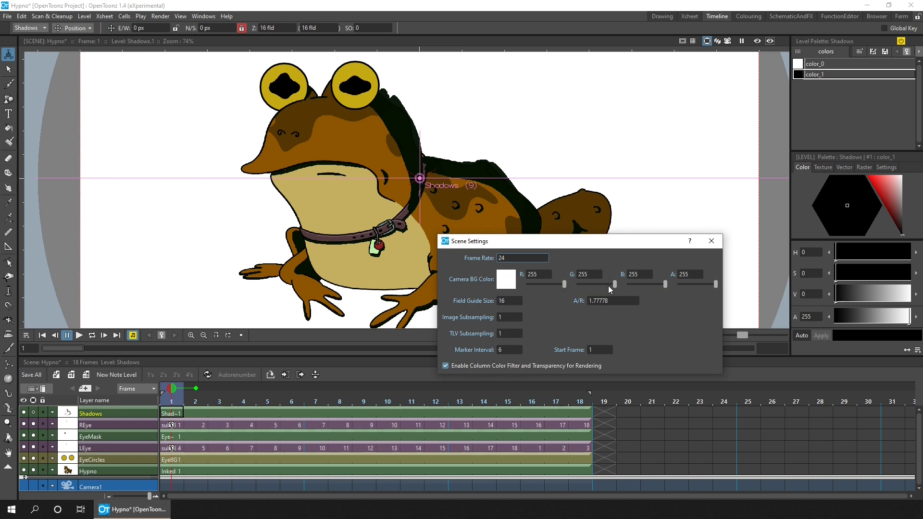
click(710, 241)
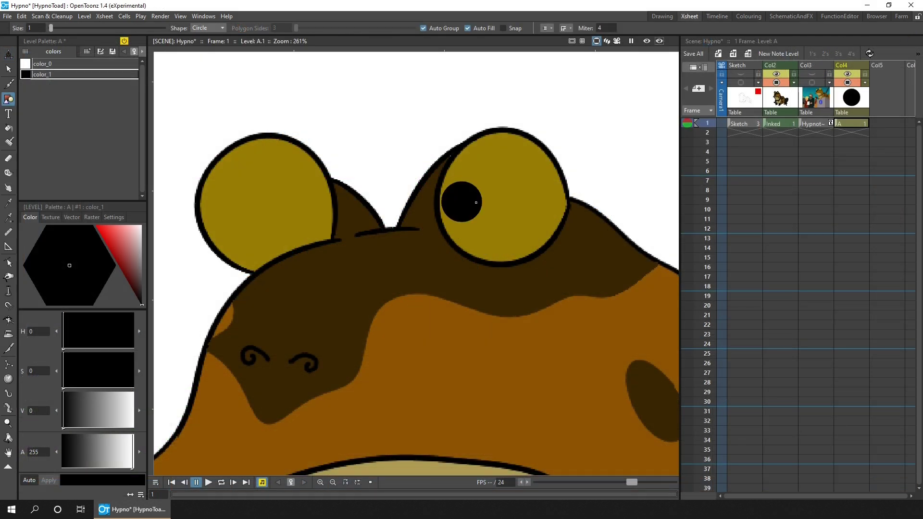
- Copy the black pupil drawing A into Col5, Col6 and Col7 and extend all four pupil columns to frame 18
click(866, 123)
key(ctrl+c)
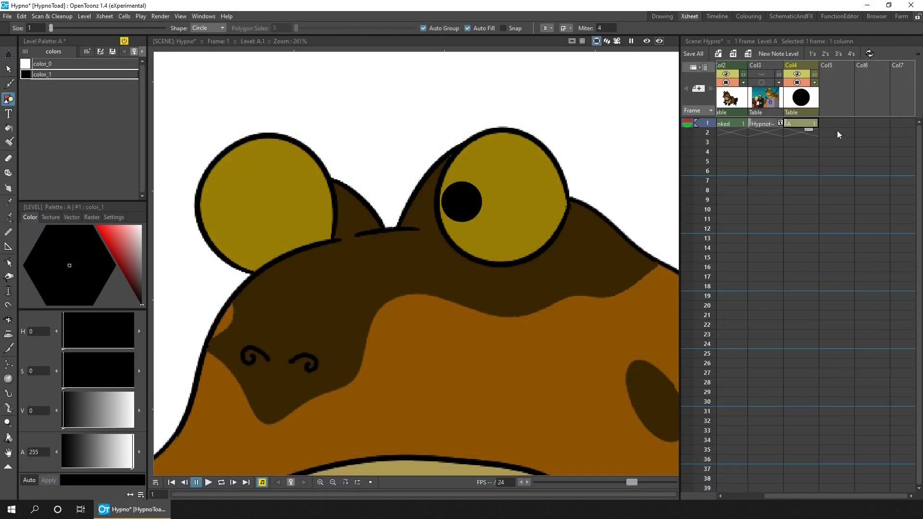
click(837, 128)
key(ctrl+v)
click(867, 124)
key(ctrl+v)
click(893, 125)
key(ctrl+v)
drag(884, 126, 896, 125)
drag(903, 130, 893, 289)
- Arrange the four pupil circles at the left, right, top and bottom inside the toad's right-hand eye and save the scene
click(780, 123)
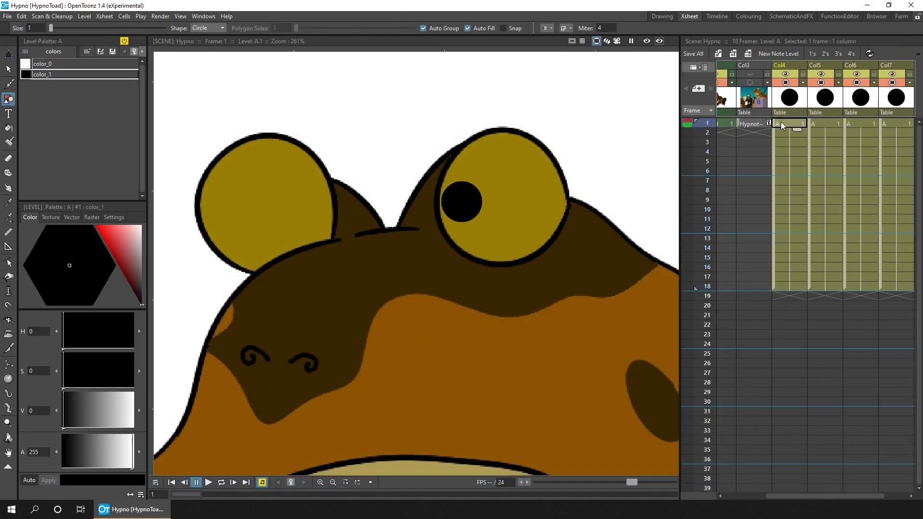
key(a)
drag(469, 199, 542, 212)
click(825, 123)
click(789, 124)
click(861, 124)
click(895, 124)
click(791, 126)
key(ctrl+s)
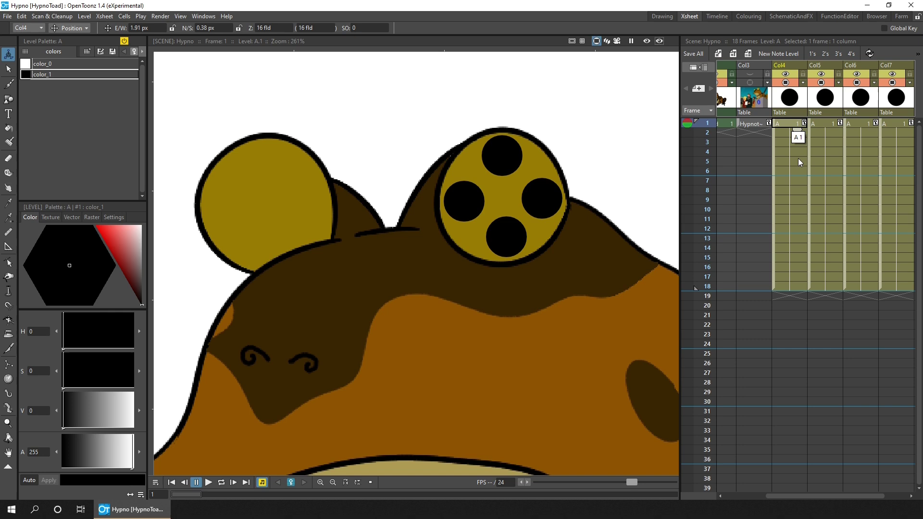
click(6, 16)
click(47, 219)
click(303, 229)
click(453, 121)
click(470, 138)
click(637, 100)
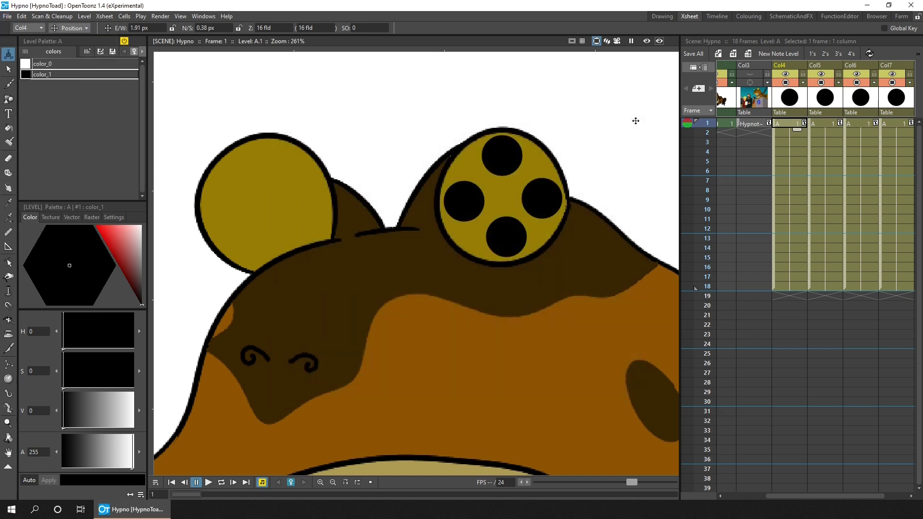
- Extend the Inked toad drawing in Col2 to frame 18
click(799, 201)
drag(678, 371, 677, 371)
click(783, 124)
drag(787, 129, 802, 295)
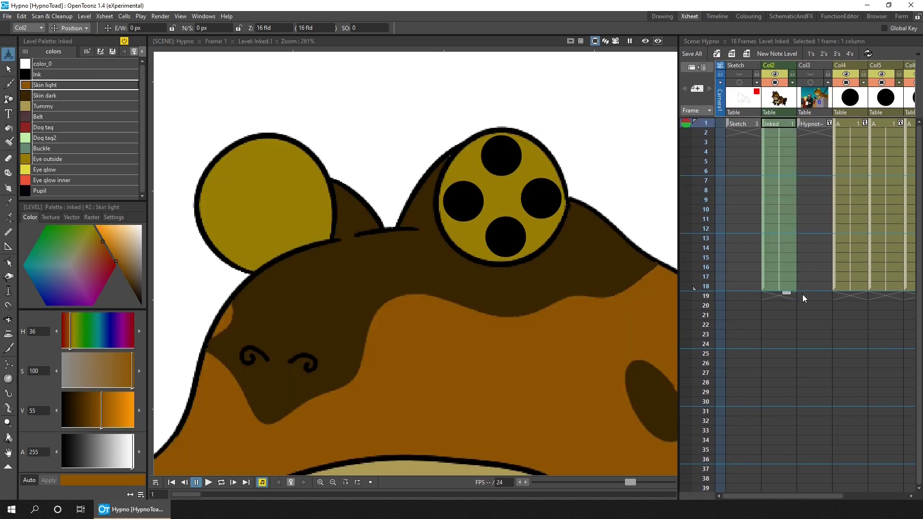
- Key the left pupil in Col4 at frame 9 and copy its frame 1 key to frame 19
scroll(803, 298, right, 3)
click(768, 199)
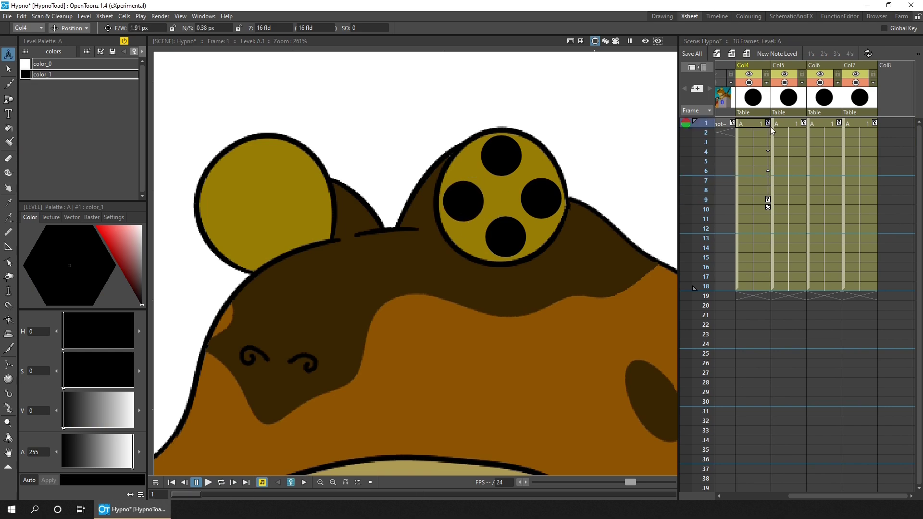
click(764, 283)
key(ctrl+v)
drag(768, 286, 768, 295)
- Move the right pupil in Col5 inward at frame 9, copy its frame 1 key to frame 19 and save
click(788, 123)
click(788, 200)
drag(539, 222, 519, 221)
drag(484, 204, 480, 204)
click(803, 123)
click(793, 296)
key(ctrl+v)
click(702, 199)
key(ctrl+s)
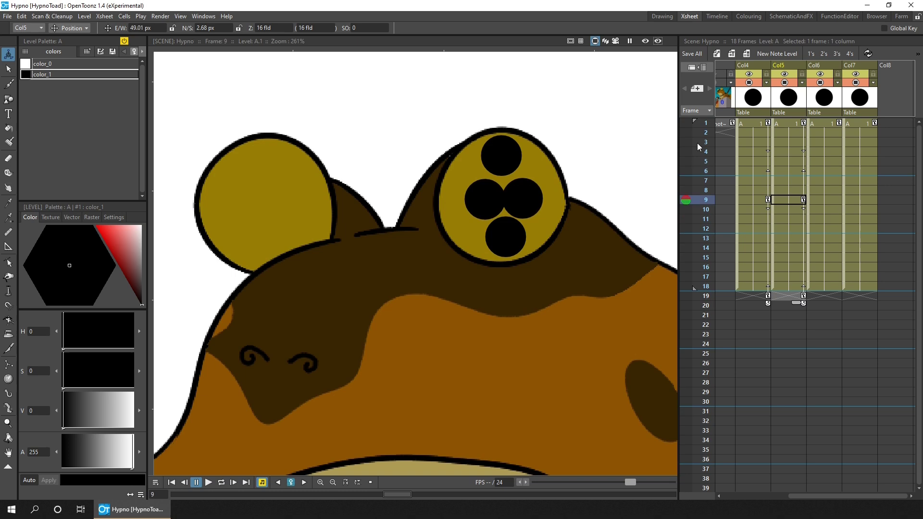
- Move the top pupil in Col6 down toward the eye's centre at frame 9 and copy its frame 1 key to frame 19
click(828, 124)
click(828, 200)
drag(507, 168, 517, 194)
click(838, 123)
click(827, 296)
key(ctrl+v)
- Key the bottom pupil in Col7 at frame 9 and back at its start position at frame 19, and preview the loop
click(851, 200)
click(875, 123)
click(859, 296)
key(ctrl+v)
click(703, 123)
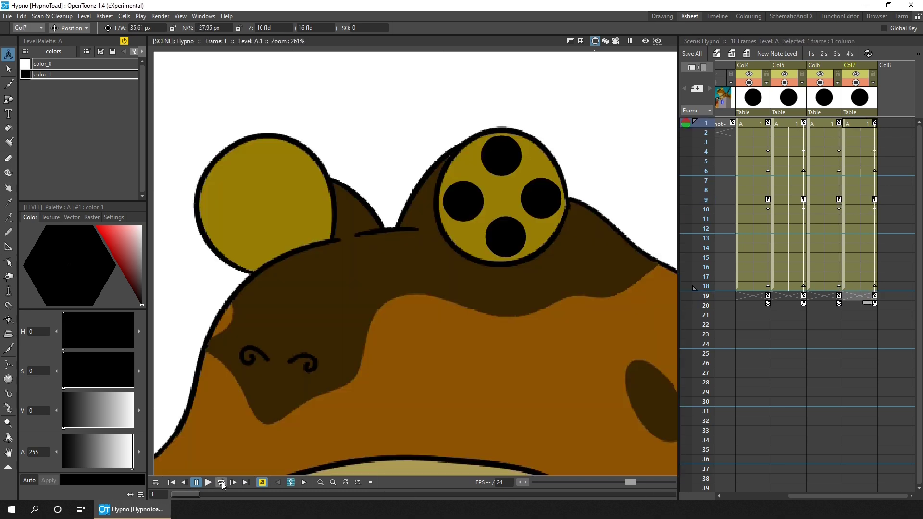
click(221, 482)
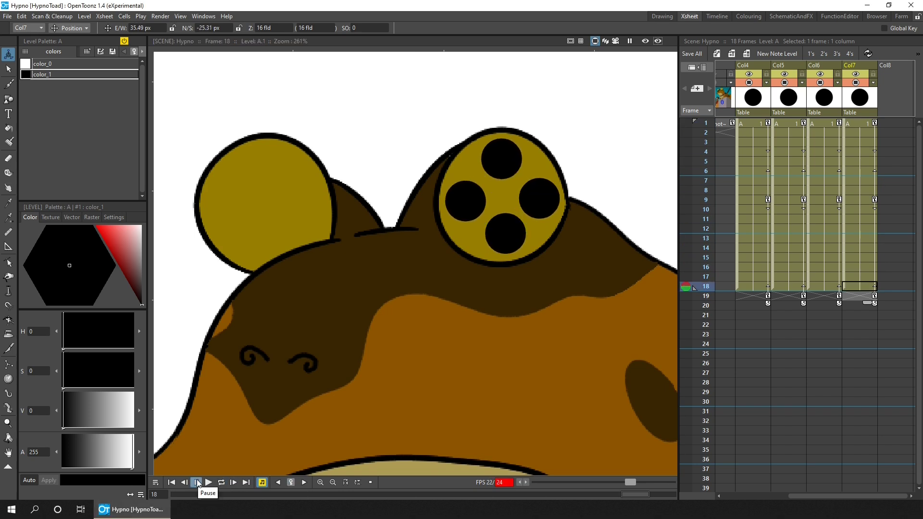
- Rename the four pupil columns L, R, T and B
double_click(752, 65)
text(L)
key(Return)
double_click(788, 65)
text(R)
key(Return)
click(820, 82)
double_click(823, 66)
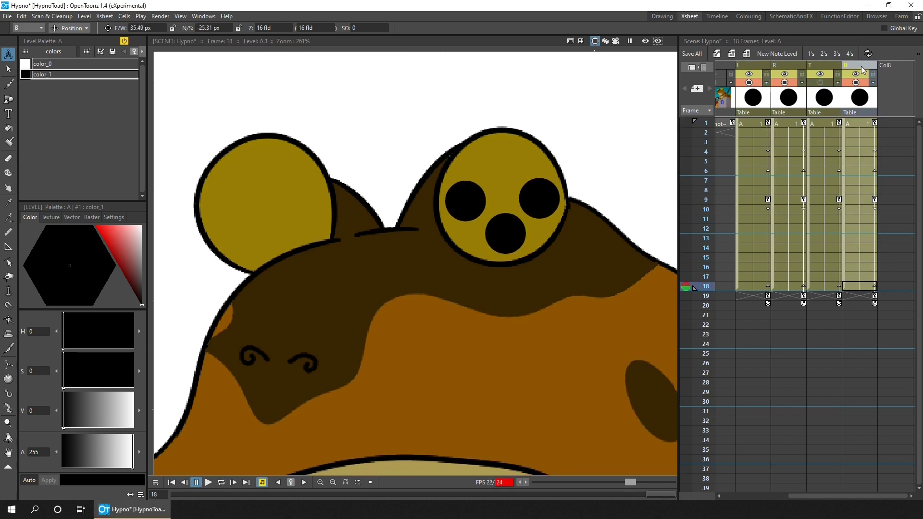
- Collapse the T column and the B column each into its own sub-xsheet
right_click(835, 99)
click(827, 212)
click(441, 279)
right_click(863, 106)
click(843, 218)
click(441, 278)
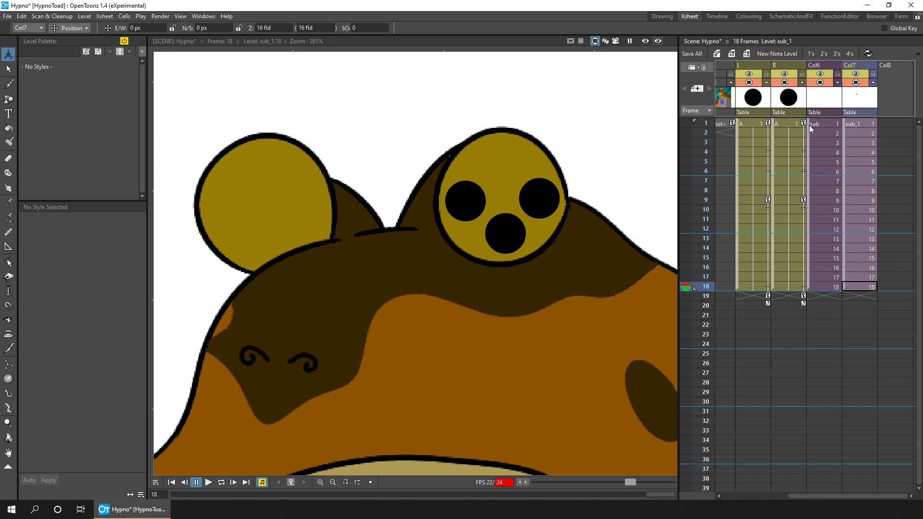
- Open the Col6 sub-xsheet, make its T column visible in the viewer and return to the main xsheet
click(811, 129)
drag(678, 128, 645, 123)
click(885, 53)
click(672, 123)
scroll(488, 332, down, 20)
click(668, 82)
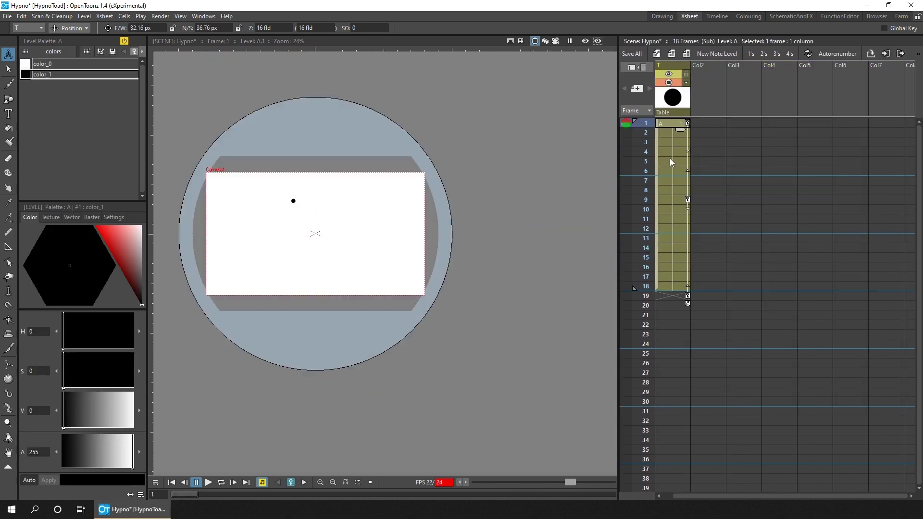
click(901, 54)
- Delay the Col6 sub-xsheet by four frames and copy its frames 19 to 22 into the gap at the start
scroll(260, 199, up, 11)
click(645, 239)
drag(836, 124, 844, 164)
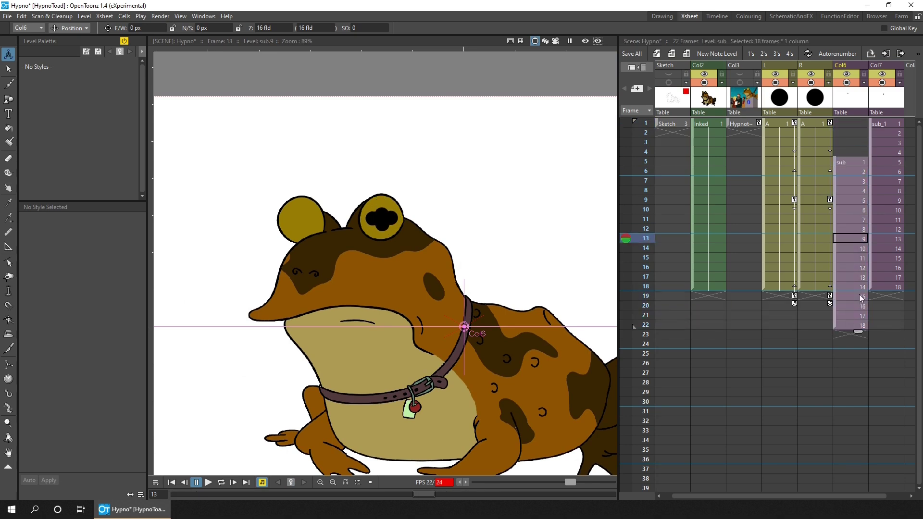
drag(859, 295, 860, 325)
click(850, 124)
key(ctrl+v)
drag(835, 201, 836, 163)
- Delay the Col7 sub-xsheet by six frames and delete Col6's leftover frames 19 to 22
drag(871, 126, 872, 184)
drag(858, 296, 858, 325)
key(Delete)
- Move Col7's overflow frames 19 to 24 into the gap at frame 1 and preview the loop
drag(884, 296, 886, 345)
key(ctrl+x)
click(885, 124)
key(ctrl+v)
drag(871, 239, 871, 182)
click(221, 482)
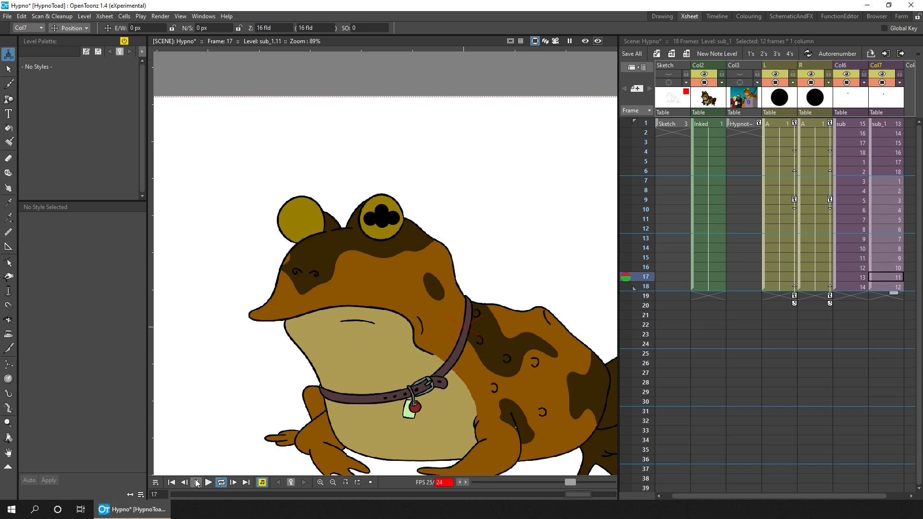
- Create a new Toonz Raster level named Eye at frame 1 of Col8
scroll(830, 125, right, 2)
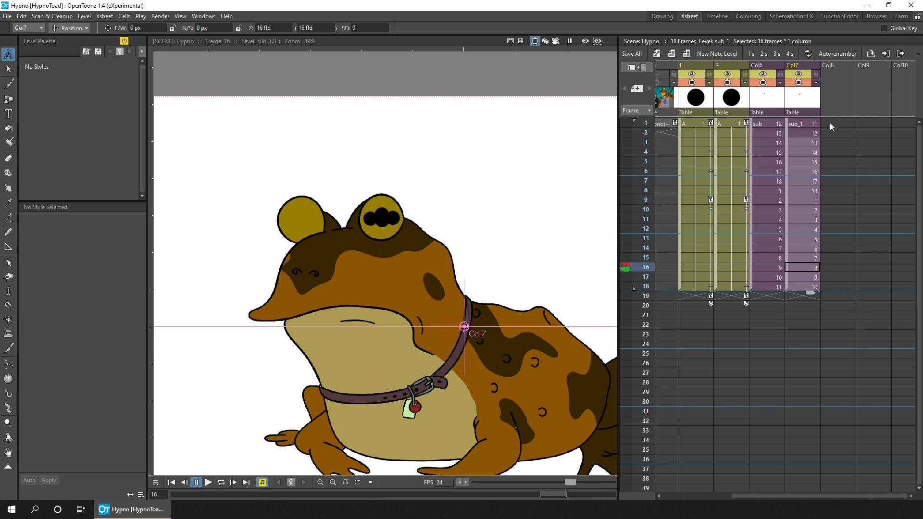
click(830, 125)
click(672, 54)
click(474, 352)
scroll(384, 223, up, 13)
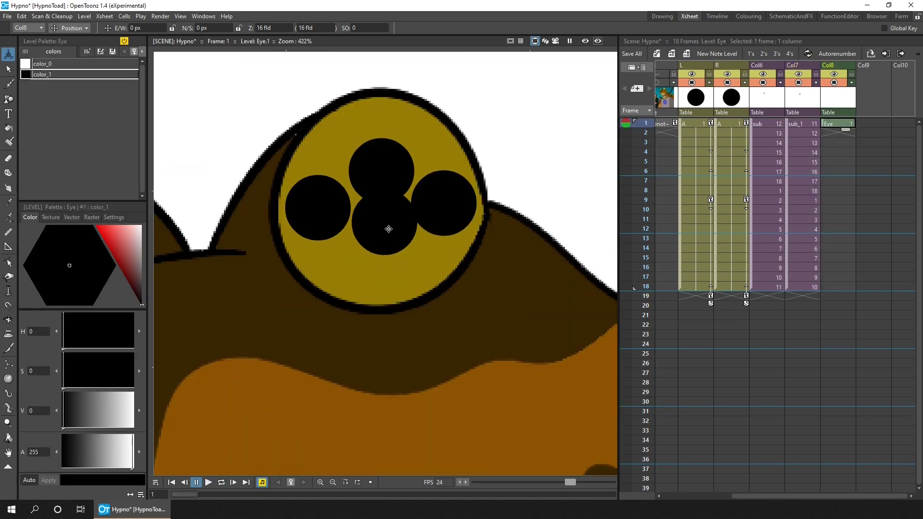
- Collapse the four pupil columns into a single sub-xsheet and name its column Eye
drag(697, 66, 836, 65)
click(870, 53)
click(452, 277)
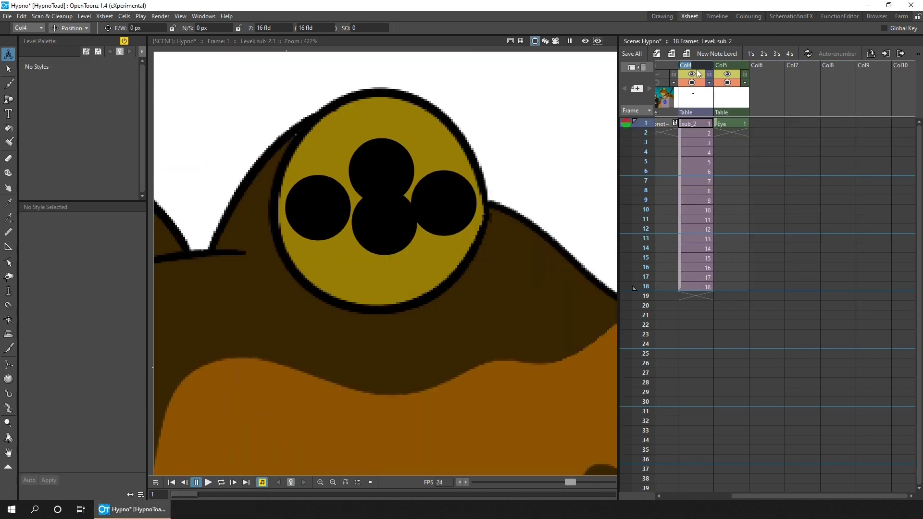
- Choose the DarkYellow filter in the column settings and lower the collapsed pupil column's opacity to a faint guide
click(744, 83)
click(765, 104)
click(762, 143)
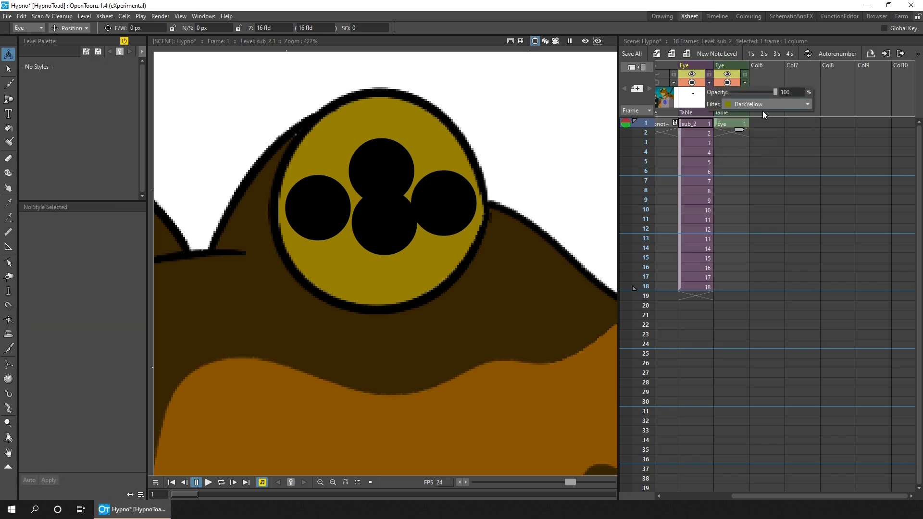
click(735, 133)
click(709, 83)
click(695, 124)
click(766, 103)
click(755, 122)
drag(775, 92, 741, 93)
- Trace the pupil outline around the four guide circles with the Brush on frames 1, 2 and 3 of the Eye level
click(744, 125)
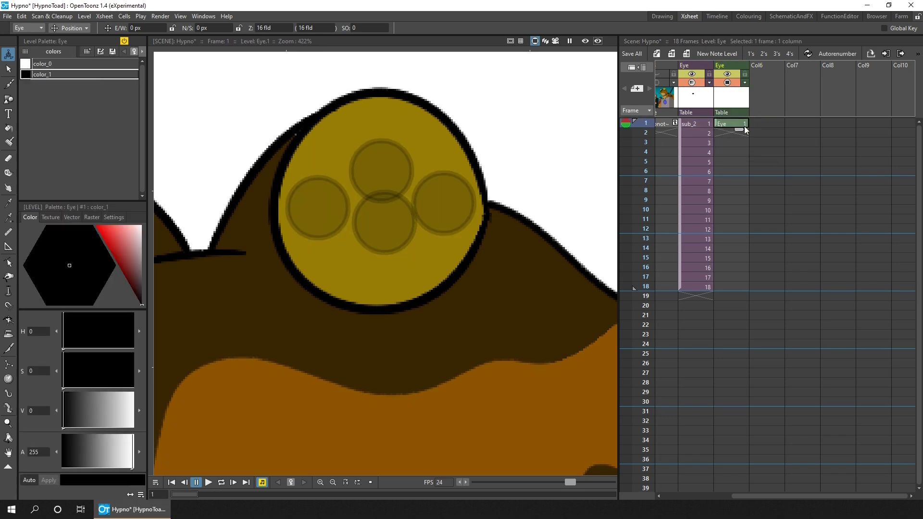
key(b)
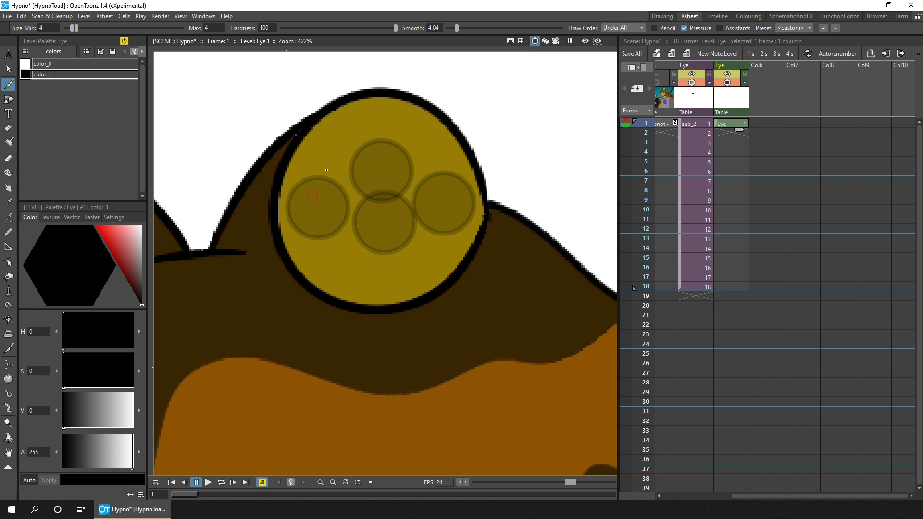
mouse_move(325, 178)
mouse_down()
mouse_move(310, 236)
mouse_move(451, 227)
mouse_move(391, 140)
mouse_move(304, 189)
mouse_move(408, 249)
mouse_up()
key(shift+period)
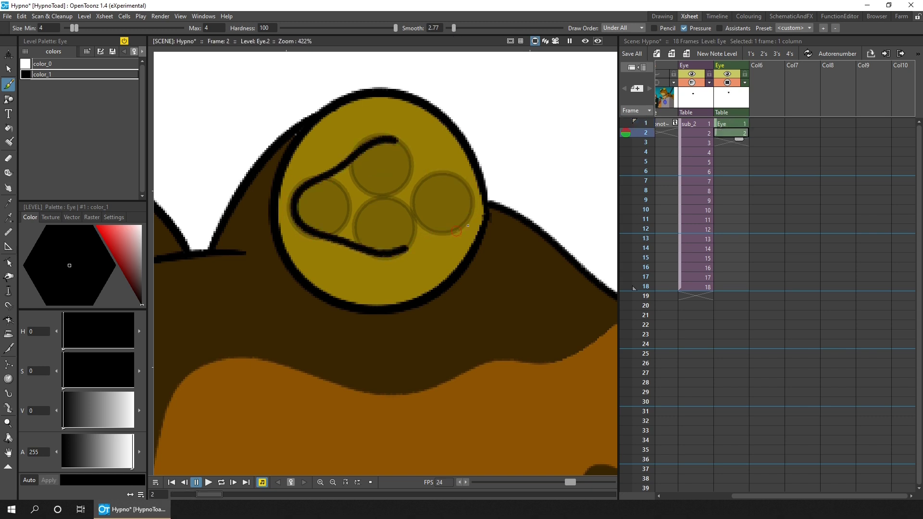
mouse_move(457, 232)
mouse_down()
mouse_move(375, 138)
mouse_move(342, 181)
mouse_move(350, 156)
mouse_move(393, 141)
mouse_move(418, 163)
mouse_move(393, 136)
mouse_move(355, 149)
mouse_move(373, 131)
mouse_move(294, 191)
mouse_move(337, 243)
mouse_up()
key(shift+period)
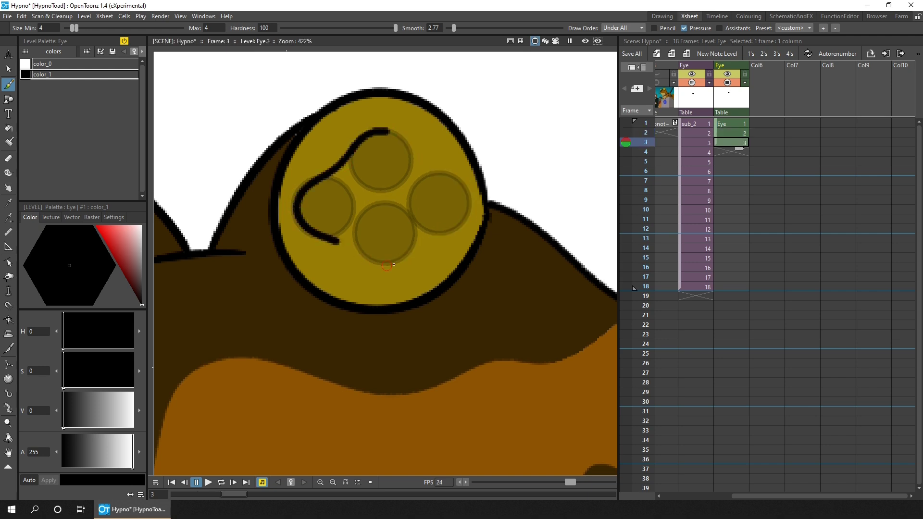
mouse_move(387, 265)
mouse_down()
mouse_move(439, 229)
mouse_move(408, 153)
mouse_move(379, 129)
mouse_up()
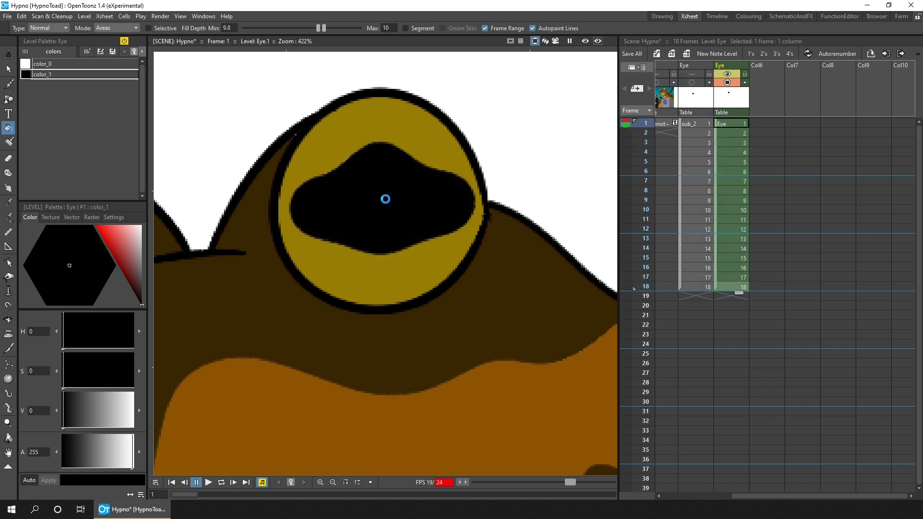
- Collapse the finished 18-frame Eye drawing column into its own sub-xsheet
click(9, 70)
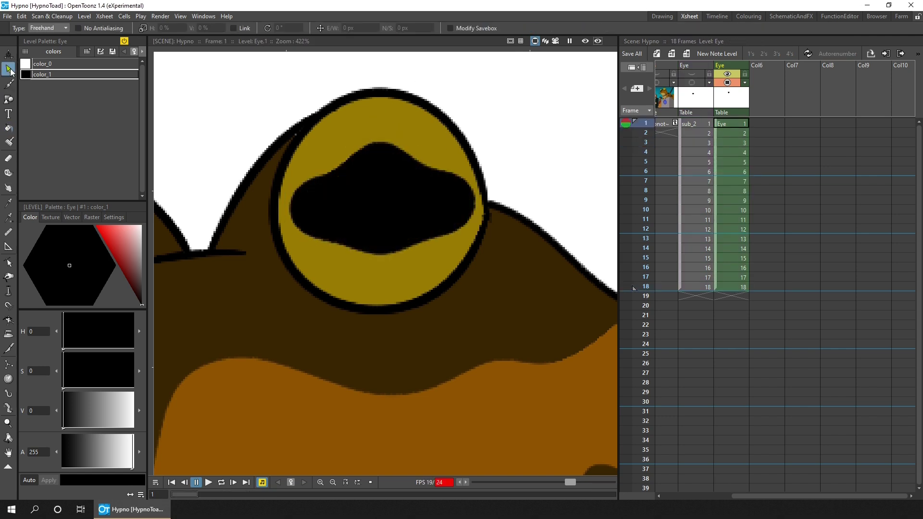
scroll(431, 299, down, 3)
click(731, 128)
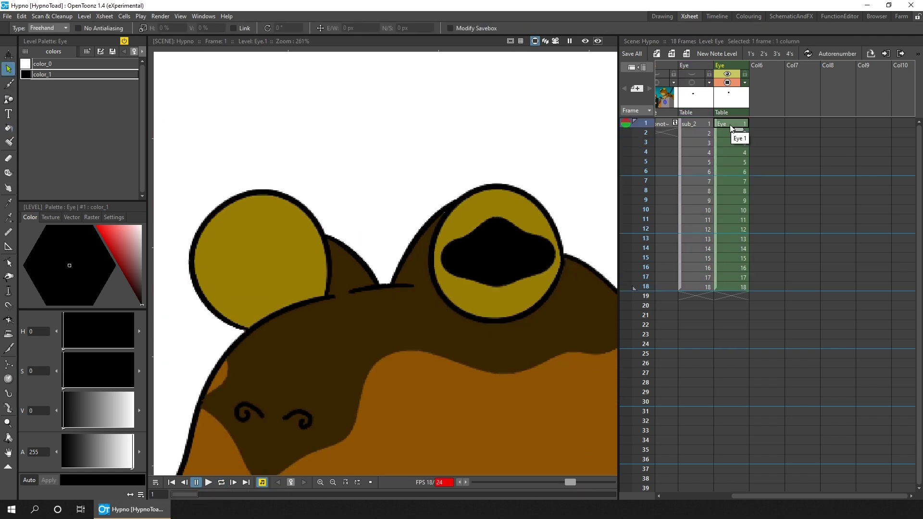
right_click(734, 101)
click(796, 214)
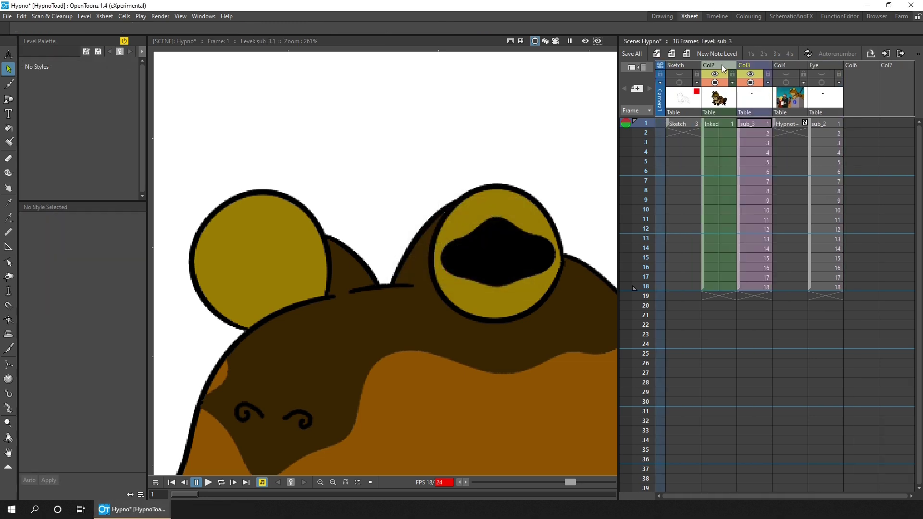
- Rename the inked toad column Hypno and the new pupil sub-xsheet column REye
double_click(717, 66)
text(Hypno)
key(Return)
double_click(753, 66)
text(REye)
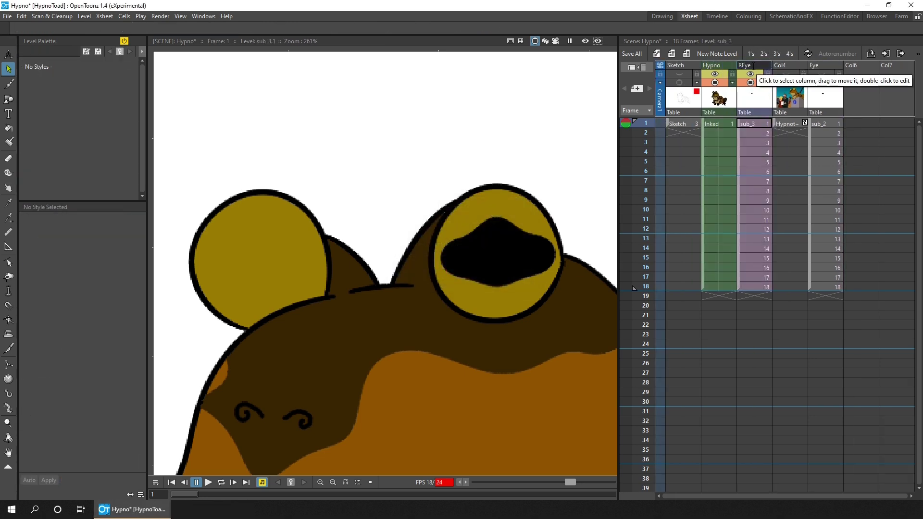
key(Return)
- Duplicate the REye column, name the copy LEye and save the scene
key(ctrl+c)
key(ctrl+v)
double_click(752, 66)
text(LEye)
key(Return)
key(ctrl+s)
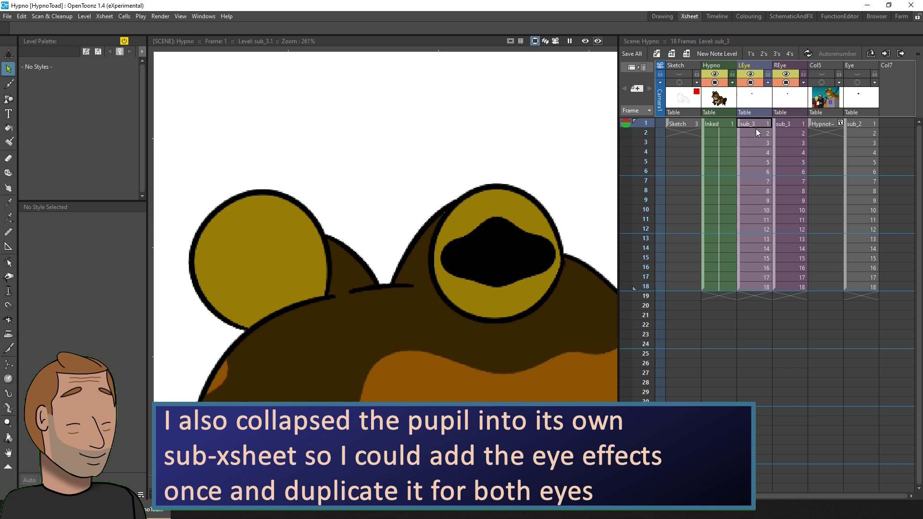
- Shift the LEye frames so the column starts on drawing 3 and ends on 2, and move its pupil onto the toad's other eye
drag(752, 124, 741, 286)
key(a)
drag(491, 325, 256, 330)
scroll(416, 351, down, 6)
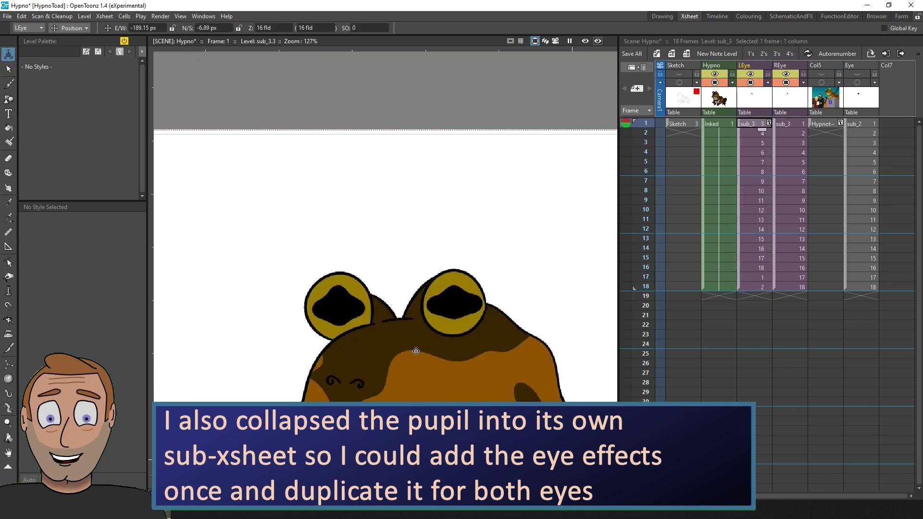
scroll(416, 351, down, 2)
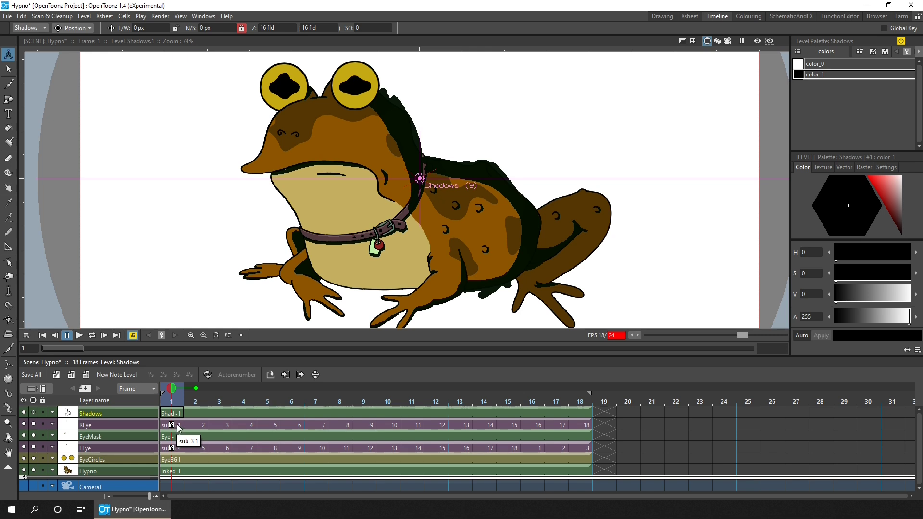
- Compare the frame order of the REye and LEye layers at their first frames and at the end of the loop
click(179, 426)
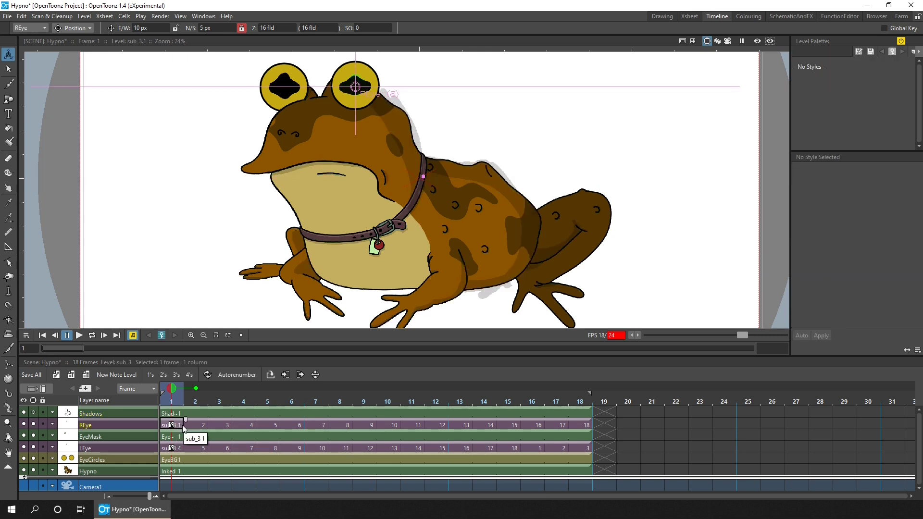
click(584, 425)
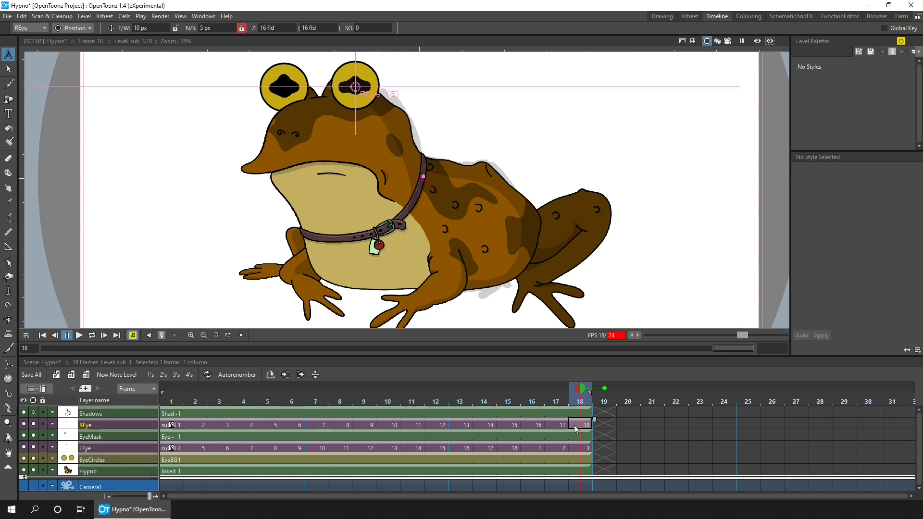
click(178, 449)
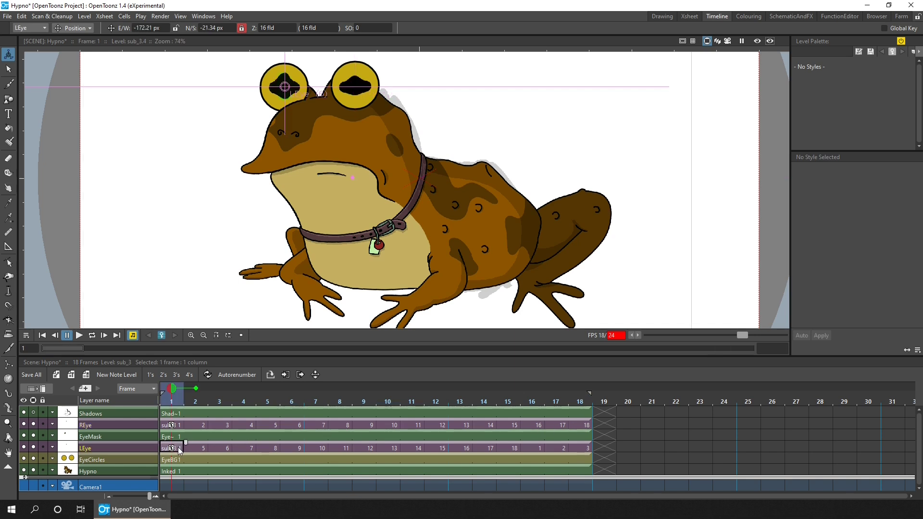
click(509, 449)
click(529, 449)
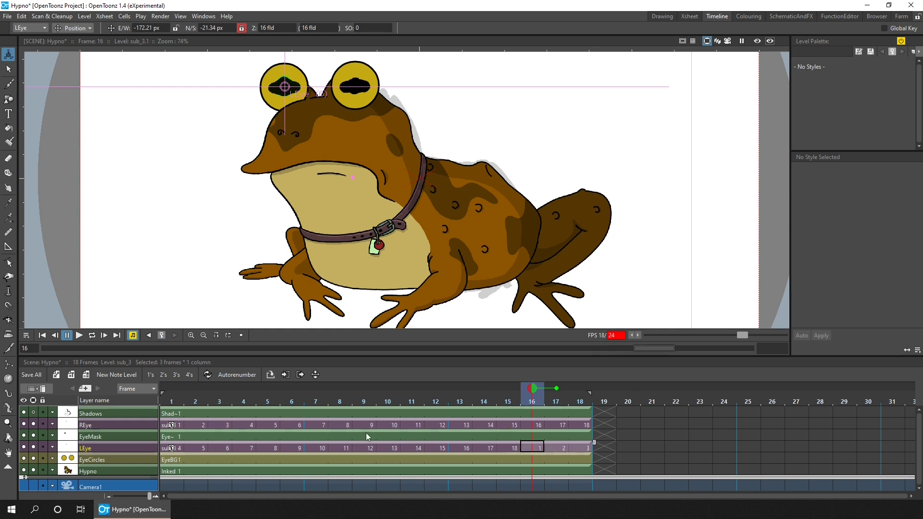
click(536, 450)
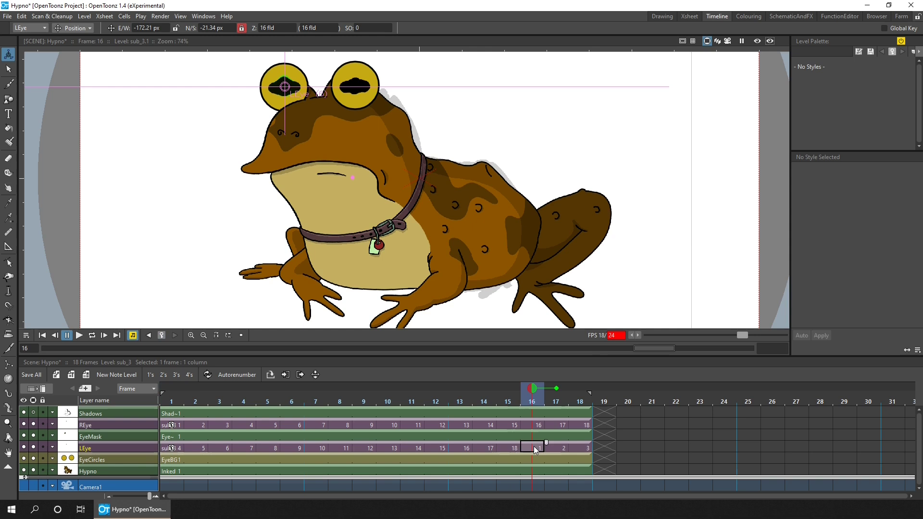
- Play the pupil animation in a loop from frame 1 and pause it
click(177, 426)
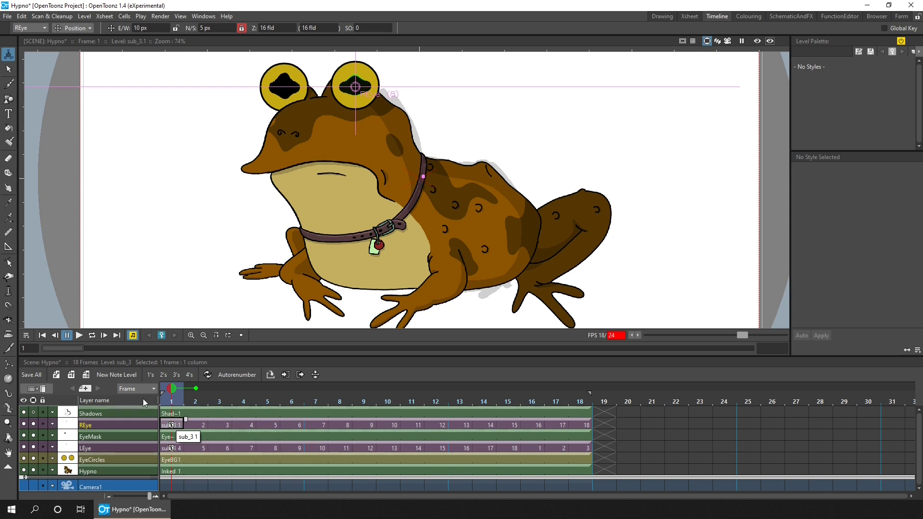
click(90, 336)
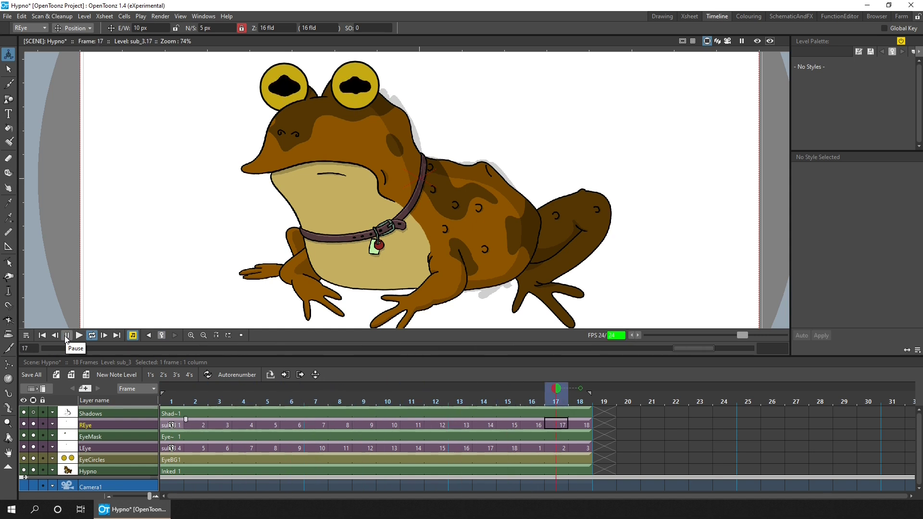
click(66, 336)
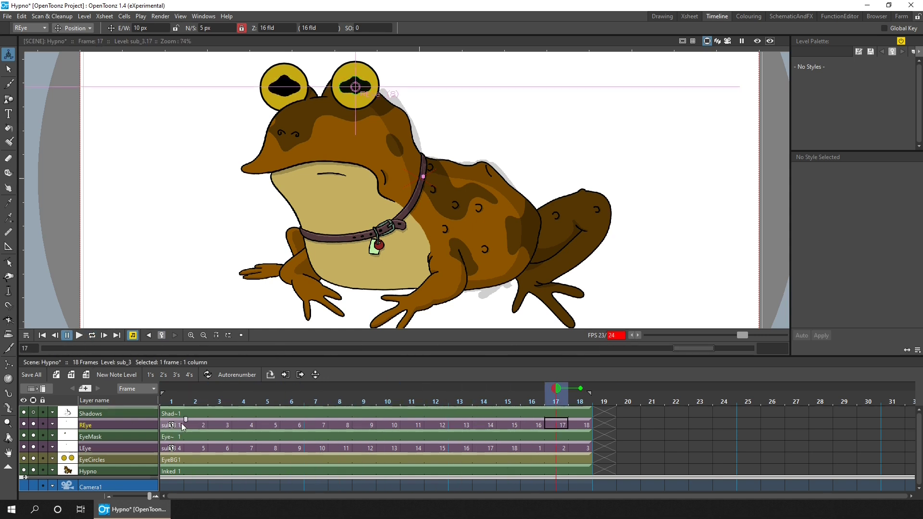
- Try nudging the REye and LEye pupils at frame 1
click(172, 426)
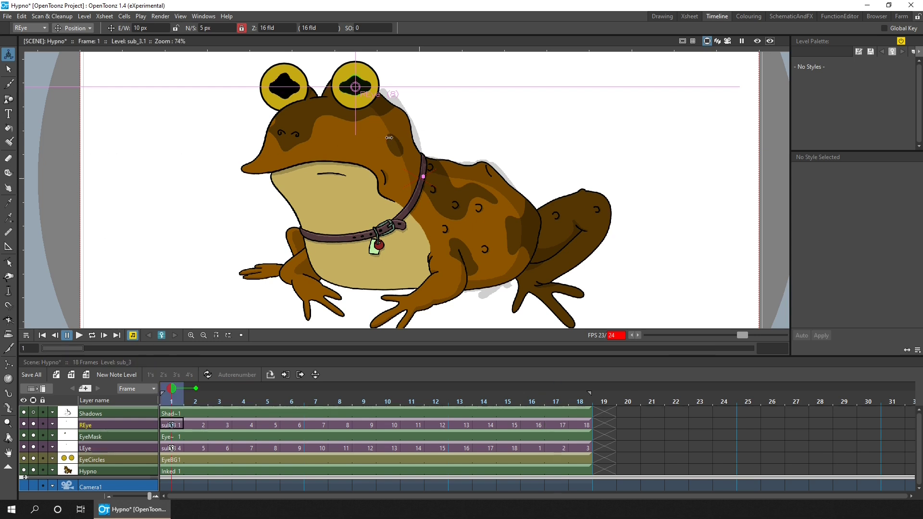
mouse_move(389, 138)
mouse_down()
mouse_move(380, 139)
mouse_move(389, 140)
mouse_up()
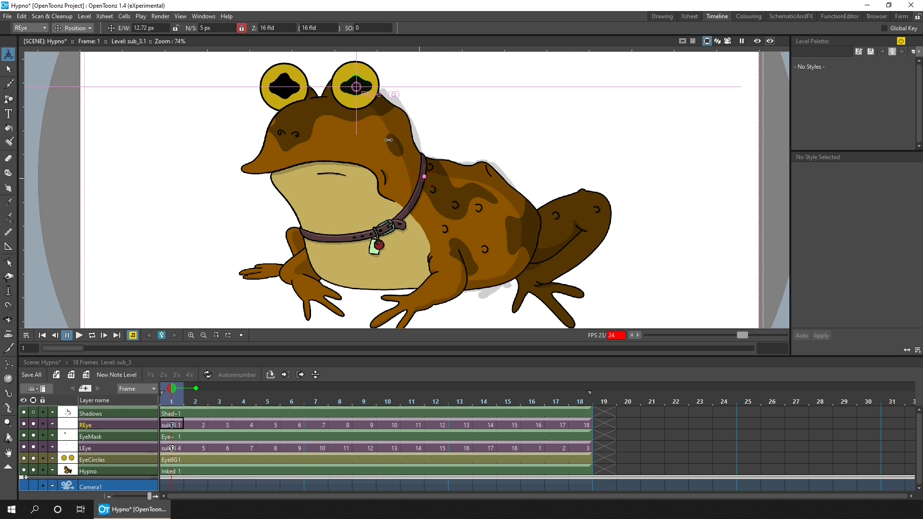
click(180, 448)
mouse_move(309, 251)
mouse_down()
mouse_move(293, 251)
mouse_move(310, 254)
mouse_up()
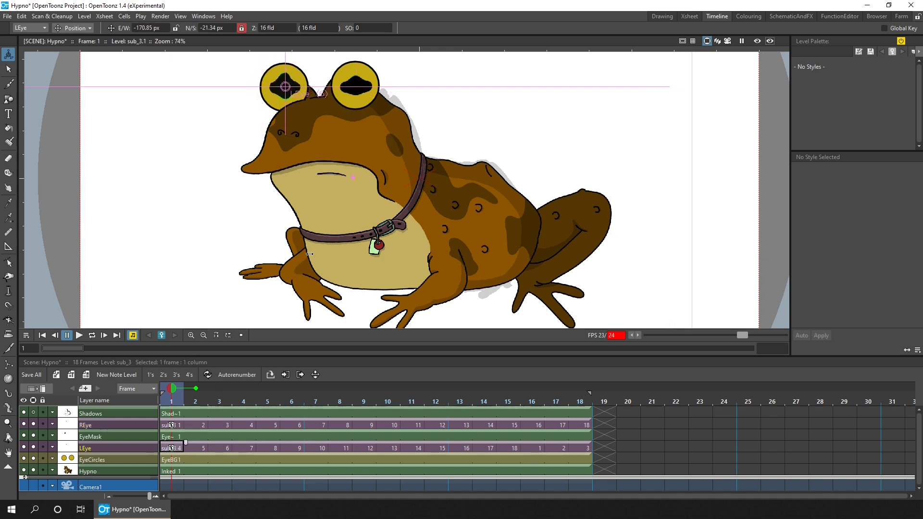
- Open the REye sub-xsheet and select frame 1 of its Eye level
click(178, 425)
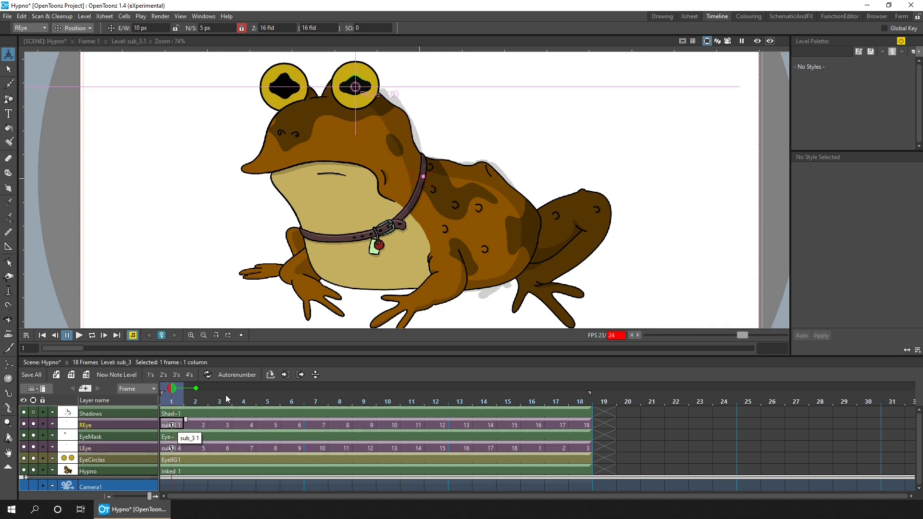
click(284, 374)
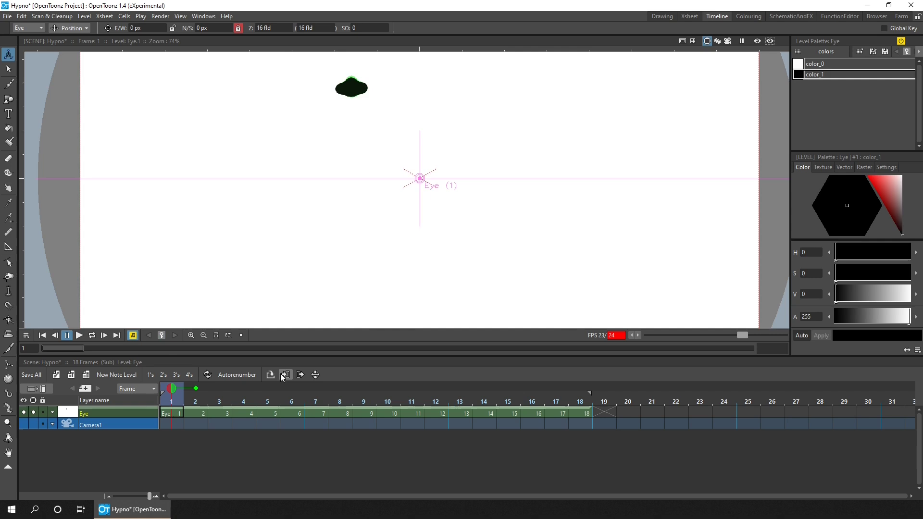
click(173, 412)
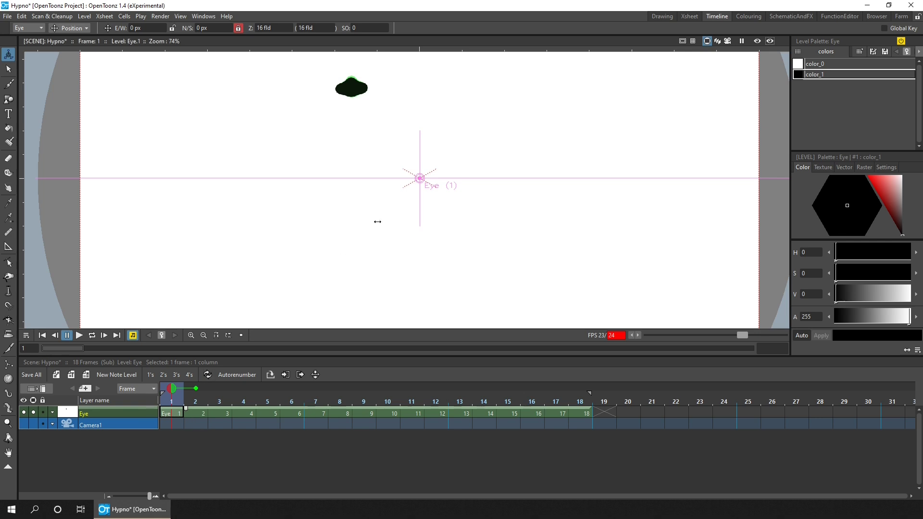
- Switch to the SchematicAndFX room and examine the effect nodes connected to the Eye level
click(778, 15)
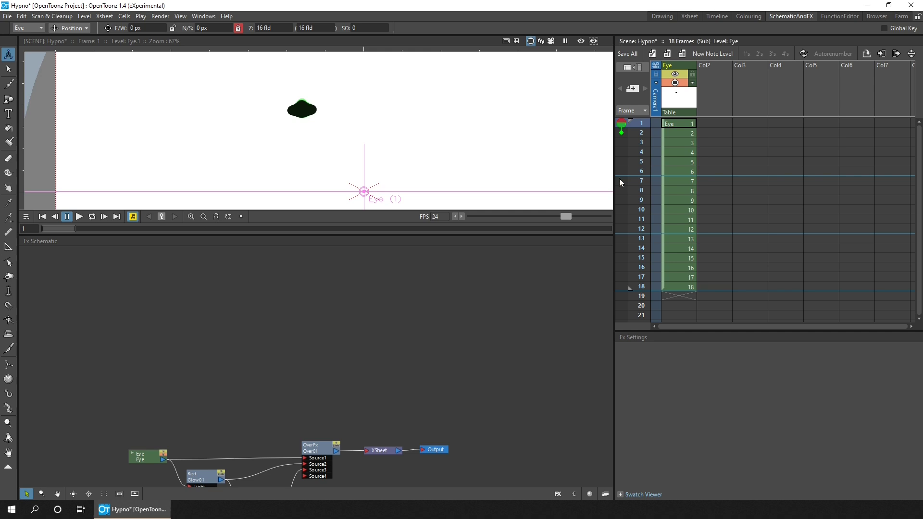
drag(513, 425, 491, 292)
scroll(276, 346, up, 2)
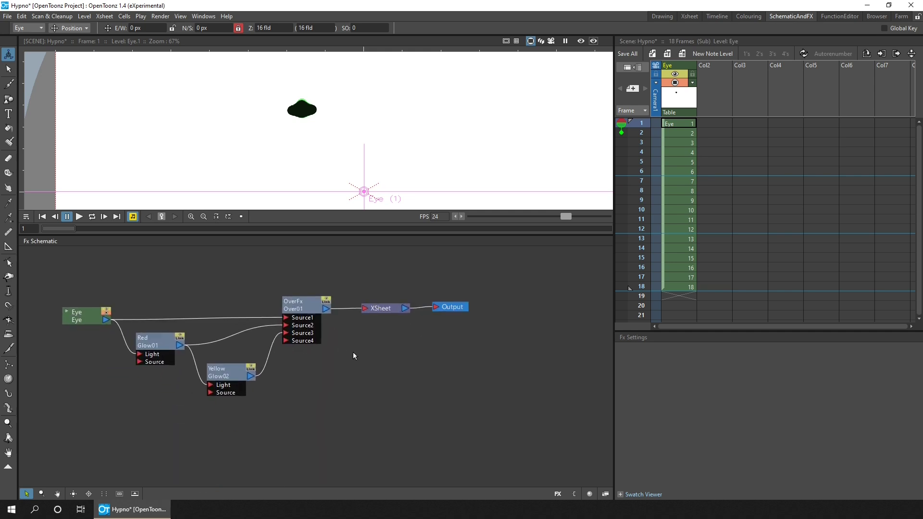
drag(353, 352, 385, 357)
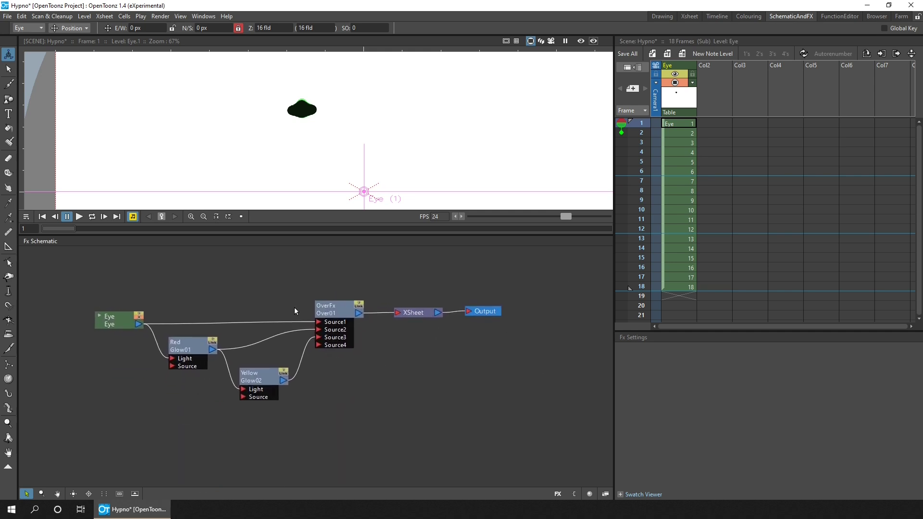
- Preview the red and yellow glow around the pupil up close and unlock the N/S position
click(581, 41)
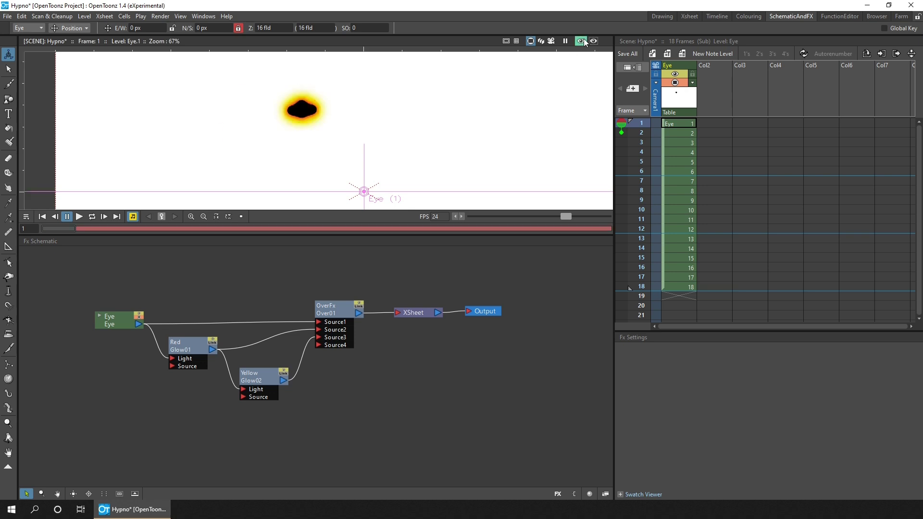
scroll(332, 116, up, 4)
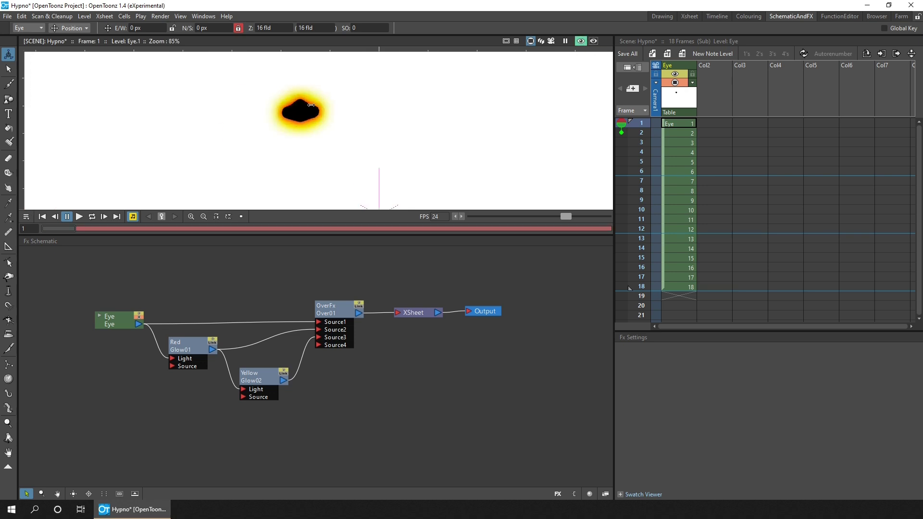
drag(308, 94, 439, 138)
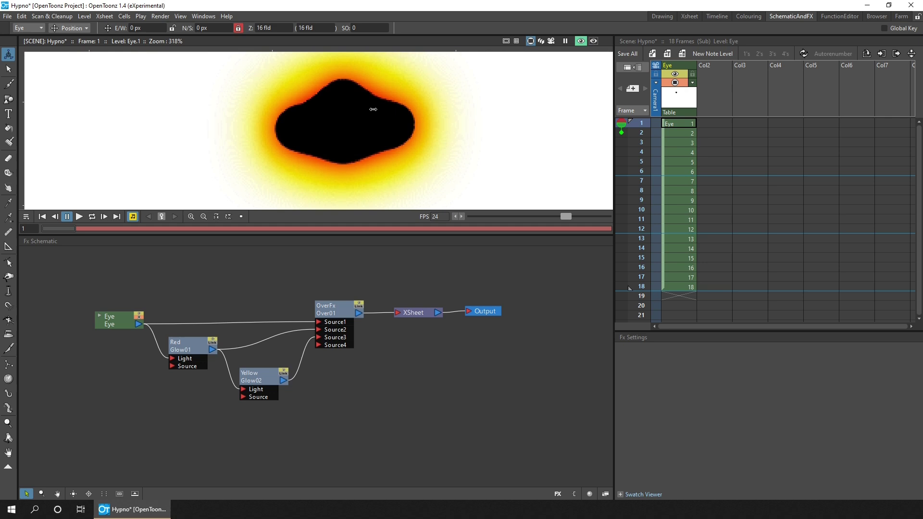
click(238, 27)
click(9, 68)
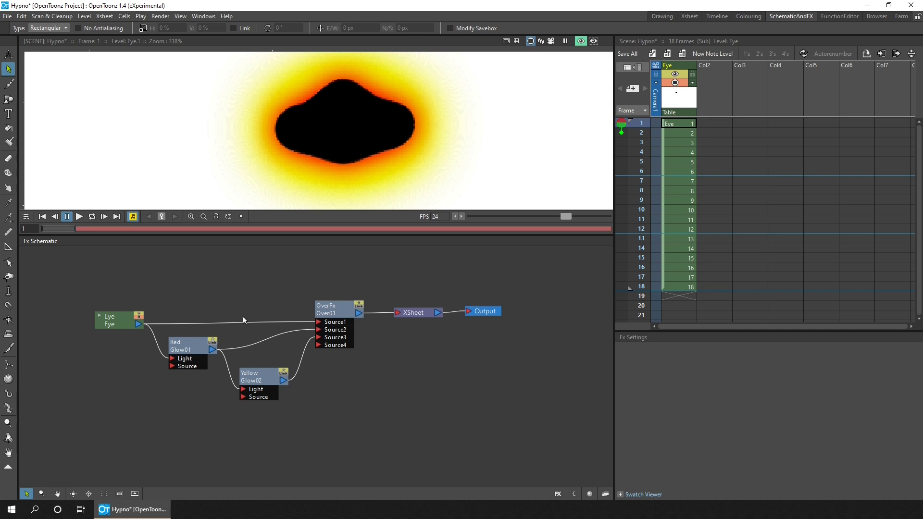
- Open the settings of the Red glow node to examine its blur, brightness and color
click(190, 349)
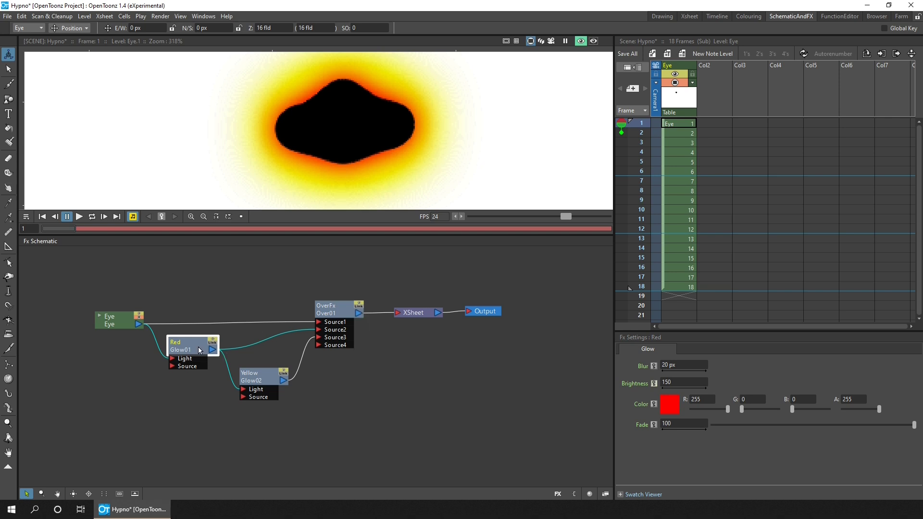
drag(189, 348, 189, 349)
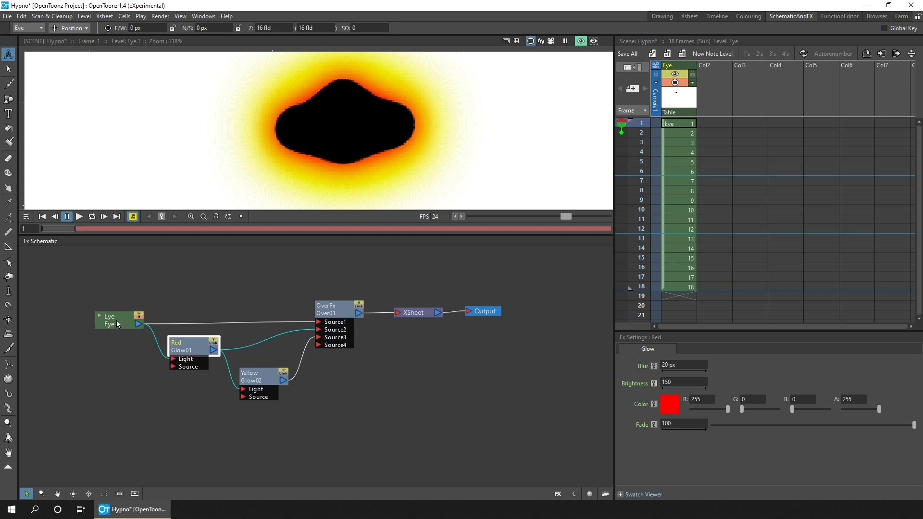
- Examine how the Eye level feeds the Red and Yellow glow nodes and the Over node, including the Yellow glow's settings
click(117, 320)
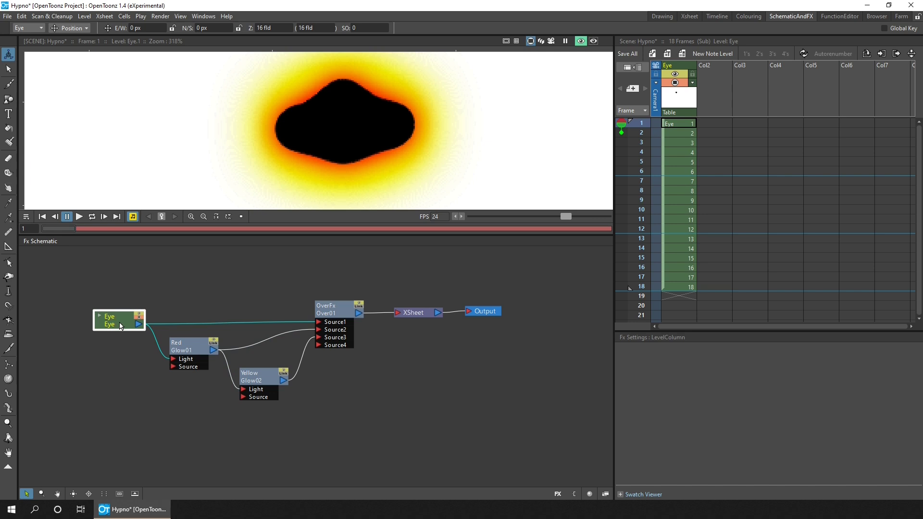
click(236, 348)
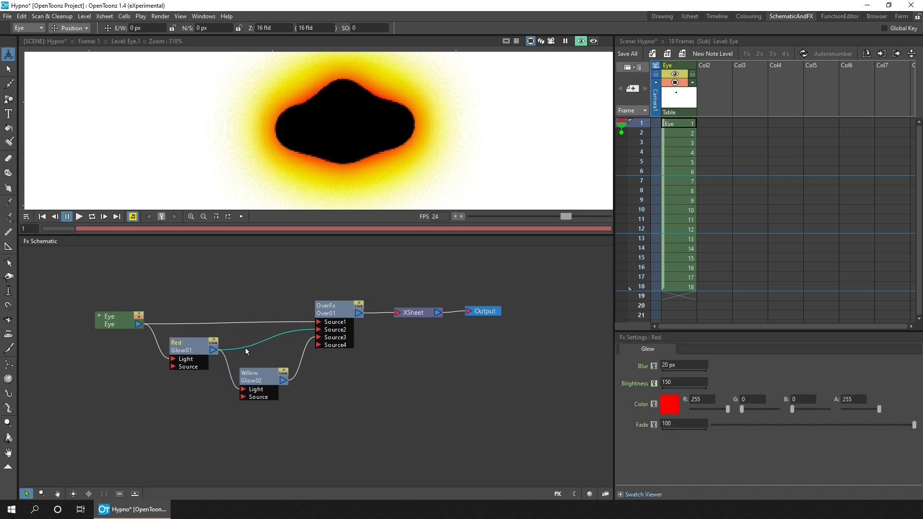
click(194, 352)
click(260, 381)
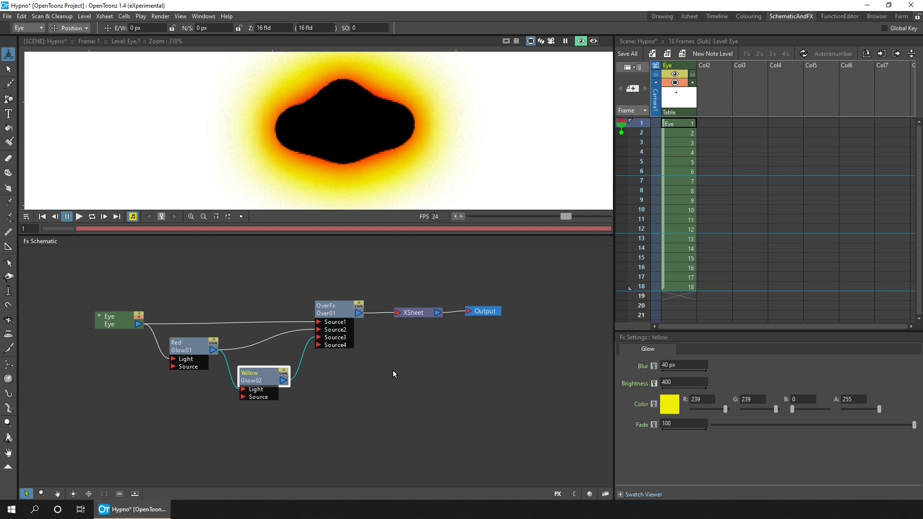
click(354, 345)
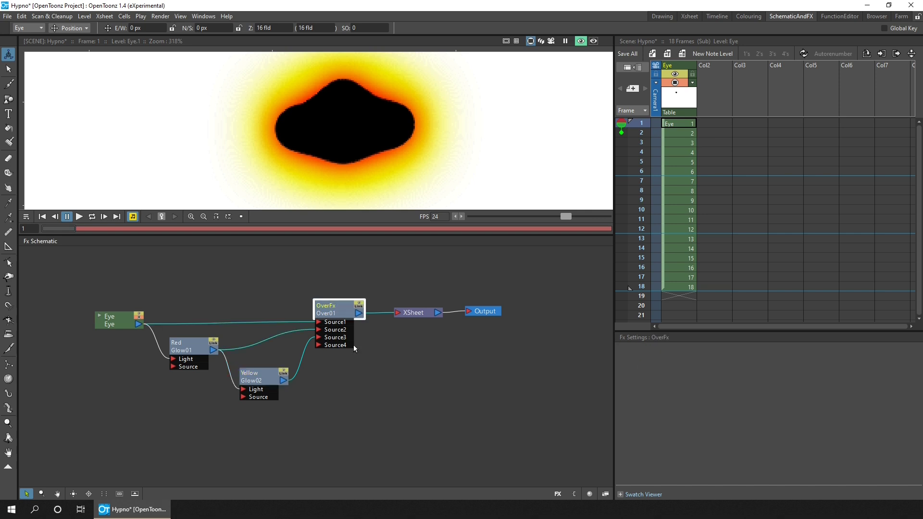
- Look up the Over effect among the Layer_Blending effects without adding it, and inspect the existing Over node's link to the XSheet
right_click(397, 375)
mouse_move(438, 382)
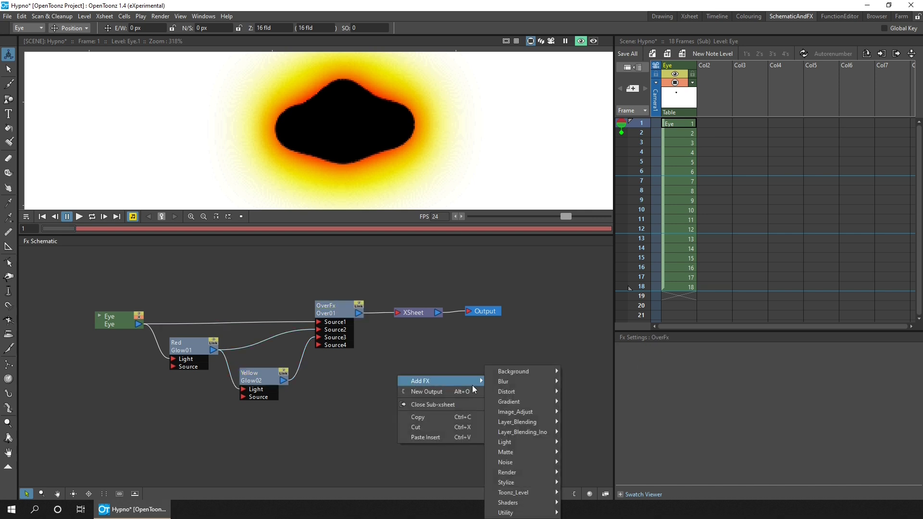
mouse_move(523, 421)
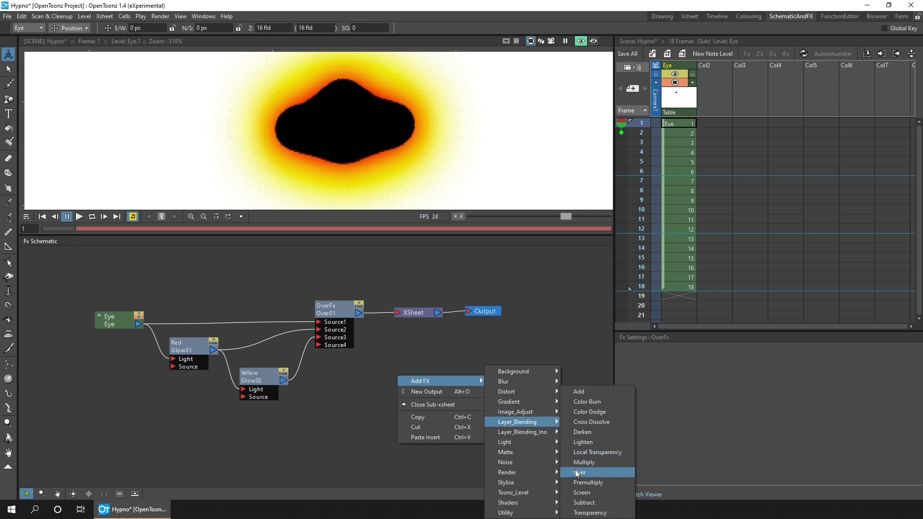
click(376, 368)
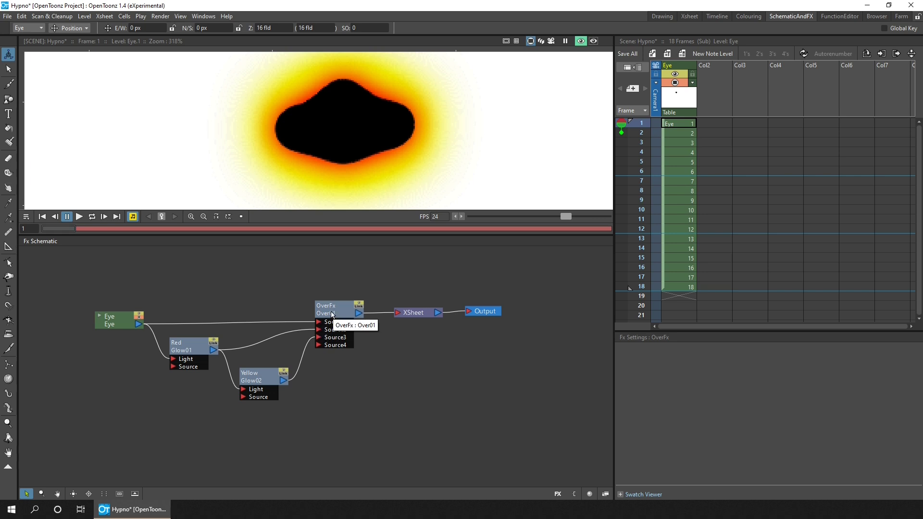
drag(332, 315, 332, 318)
click(411, 313)
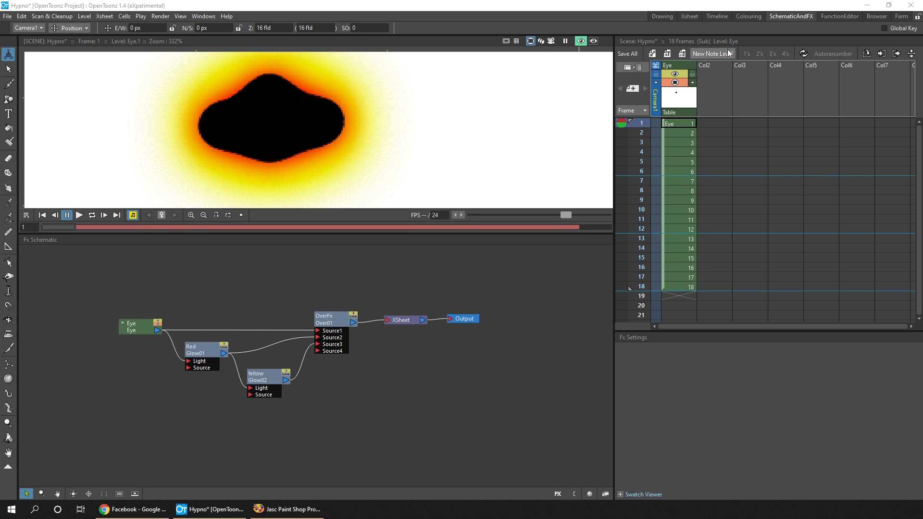
- Switch to the FunctionEditor room and display the Brightness keyframes of the Red and Yellow glows
click(847, 17)
click(845, 15)
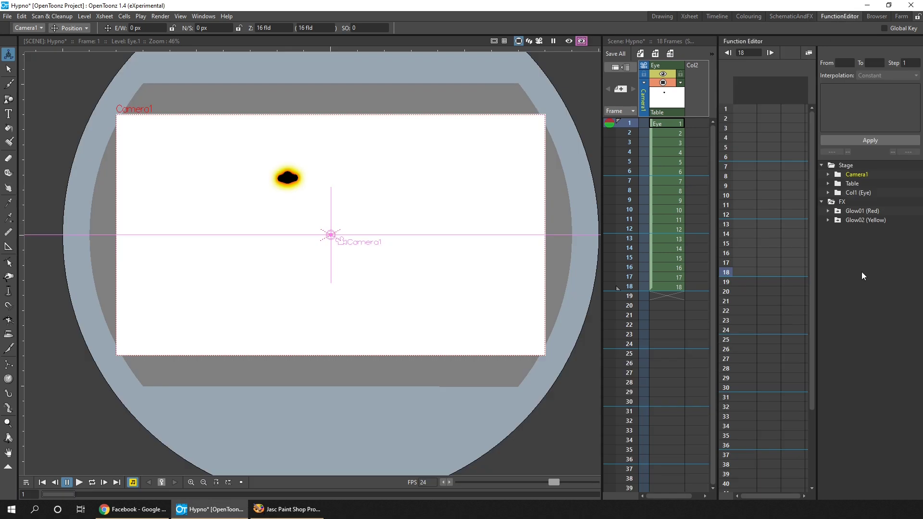
click(827, 219)
click(828, 211)
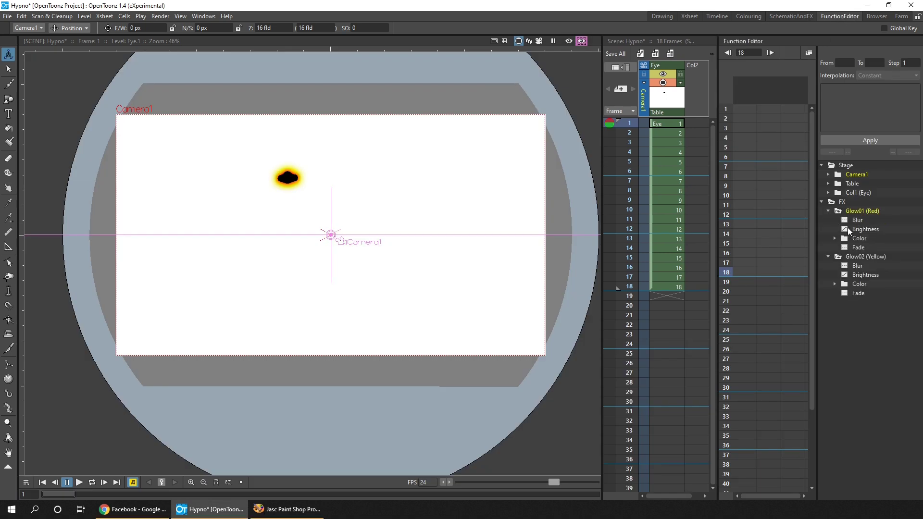
click(845, 229)
click(844, 274)
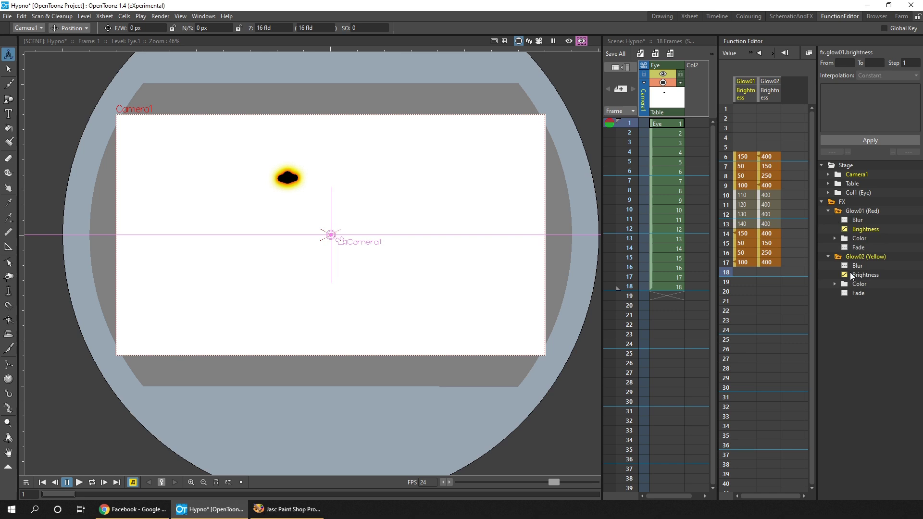
- Preview the pulsating pupil and its changing glow up close in a loop, stop playback and return to frame 1
scroll(277, 154, up, 6)
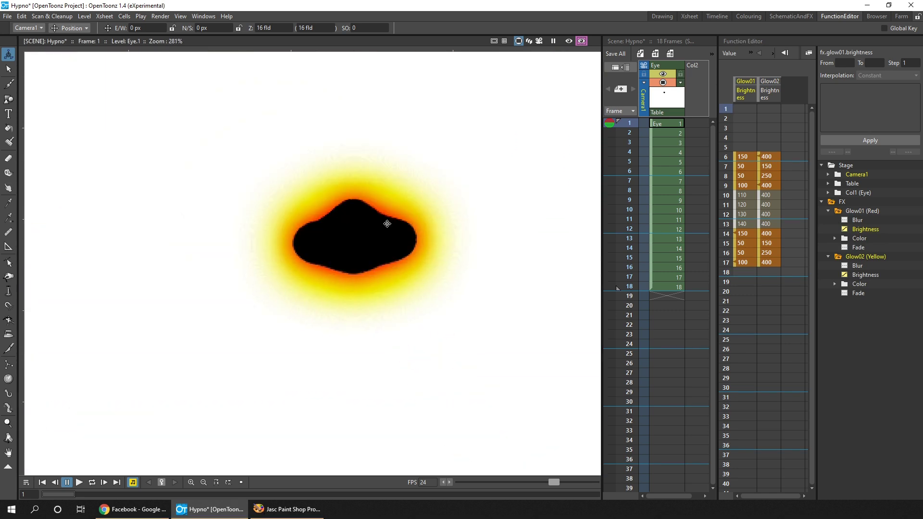
drag(387, 223, 344, 237)
key(ctrl+p)
click(93, 482)
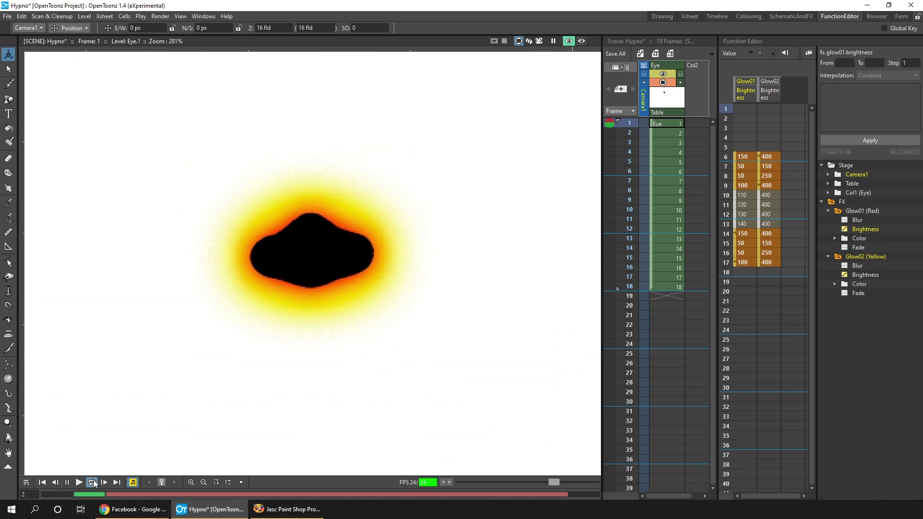
click(92, 483)
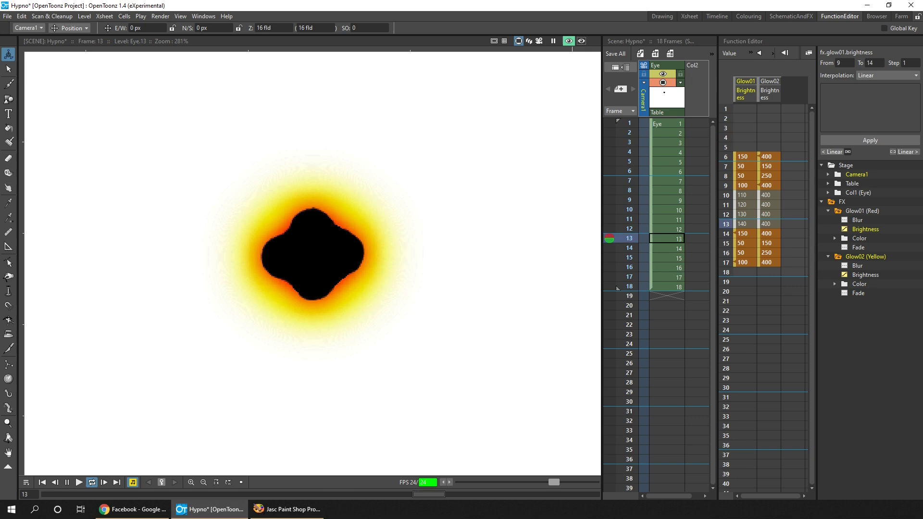
click(67, 482)
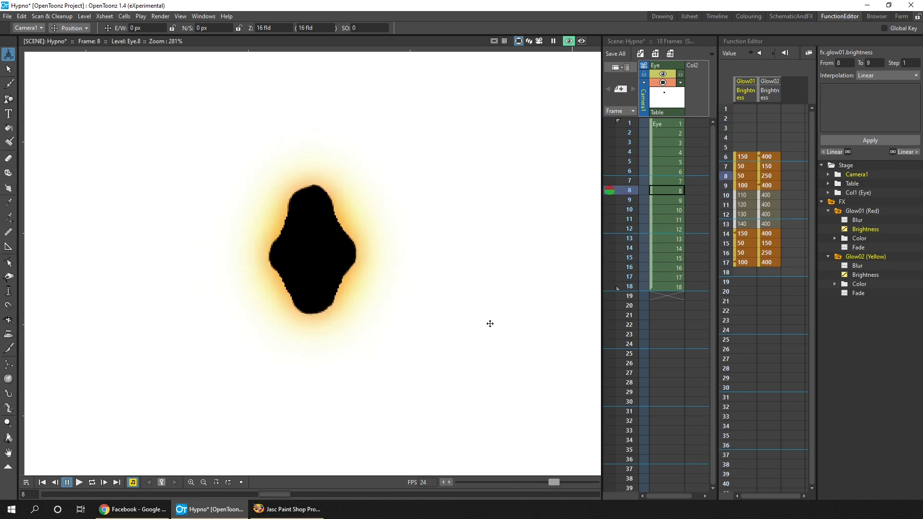
click(630, 123)
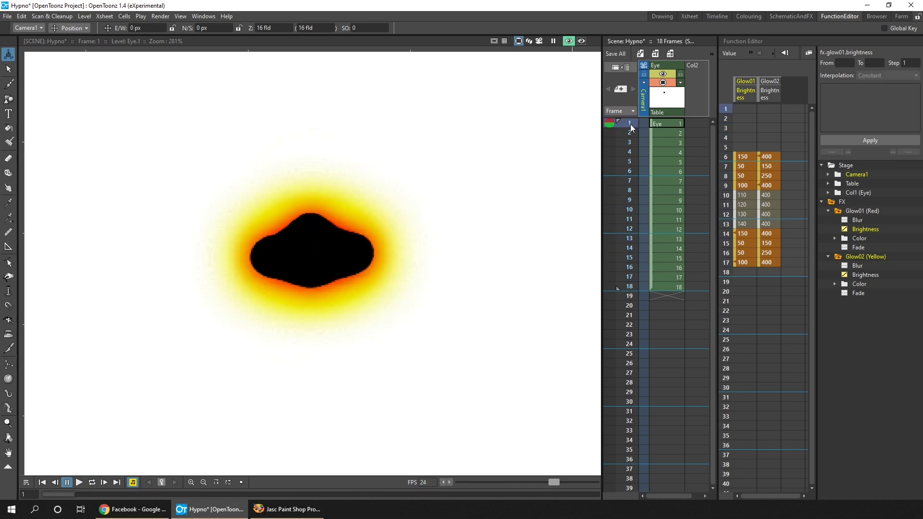
- Return to the SchematicAndFX room, preview the main scene's effects at the eyes and bring the whole node network into view
click(789, 16)
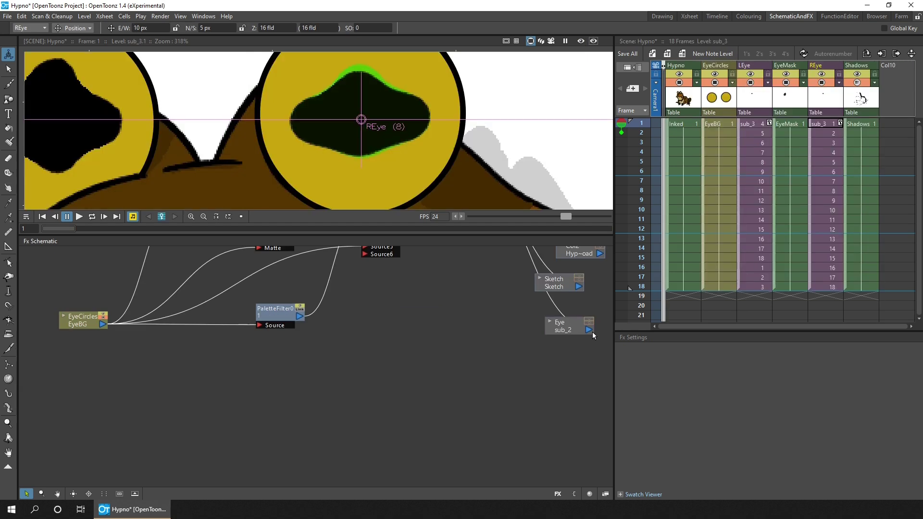
scroll(413, 164, down, 3)
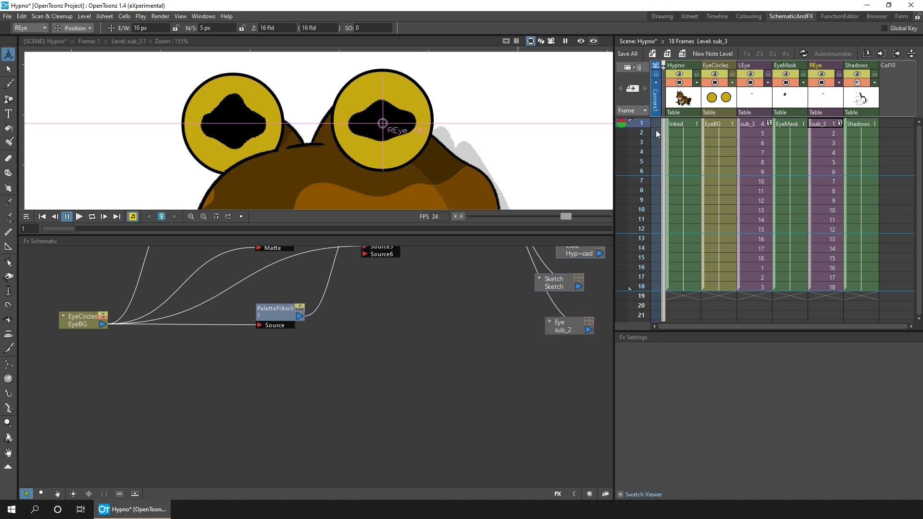
click(580, 41)
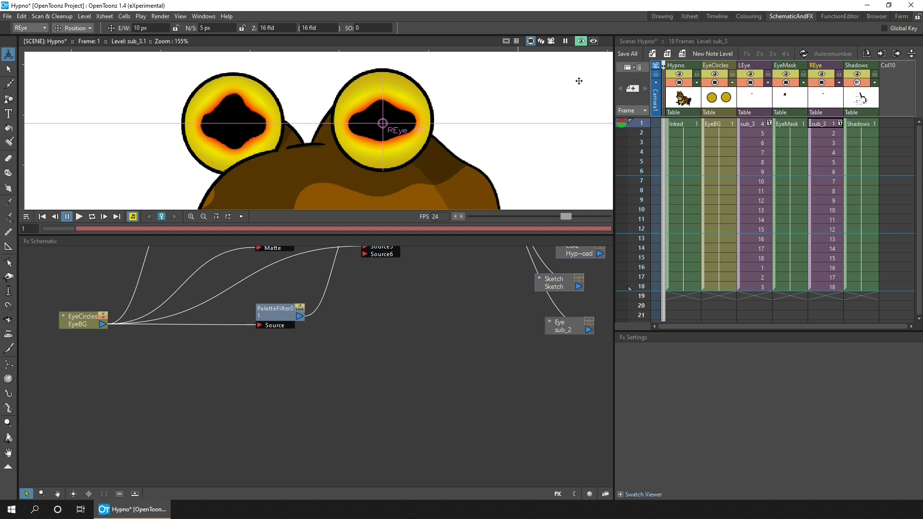
drag(448, 313, 449, 413)
scroll(433, 374, down, 4)
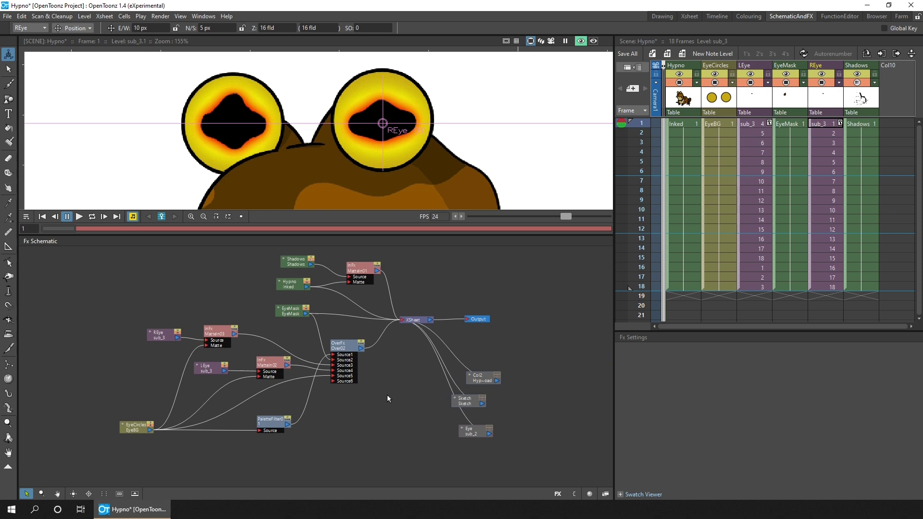
drag(377, 397, 378, 419)
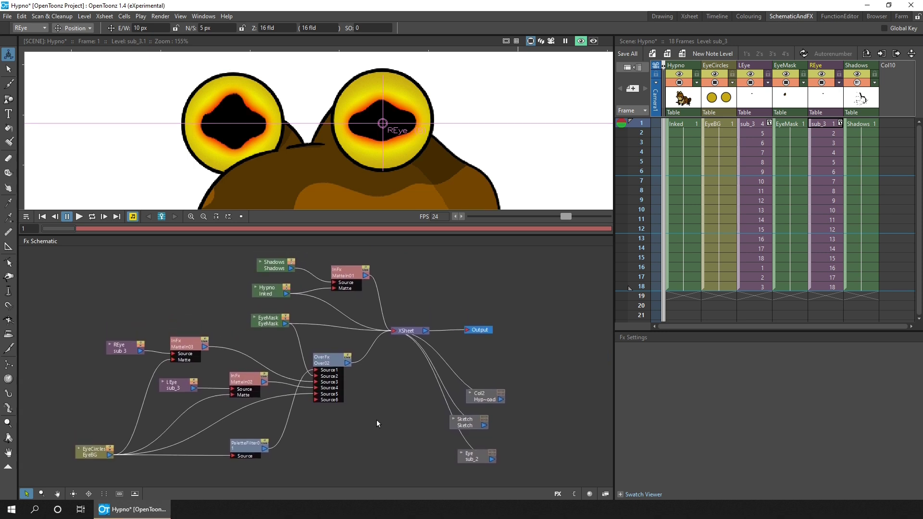
scroll(356, 120, down, 5)
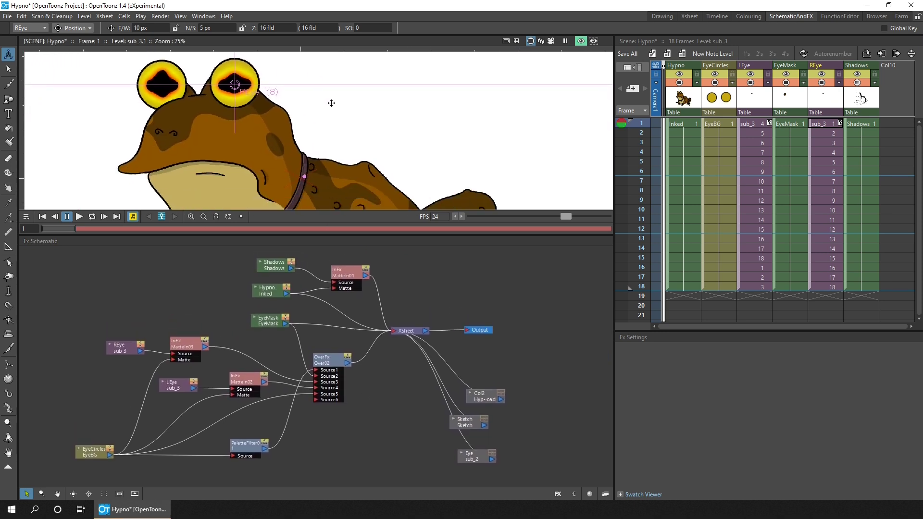
- Inspect the Shadows level's matte node and compare the shadow edges around the toad with the preview off and on
click(343, 275)
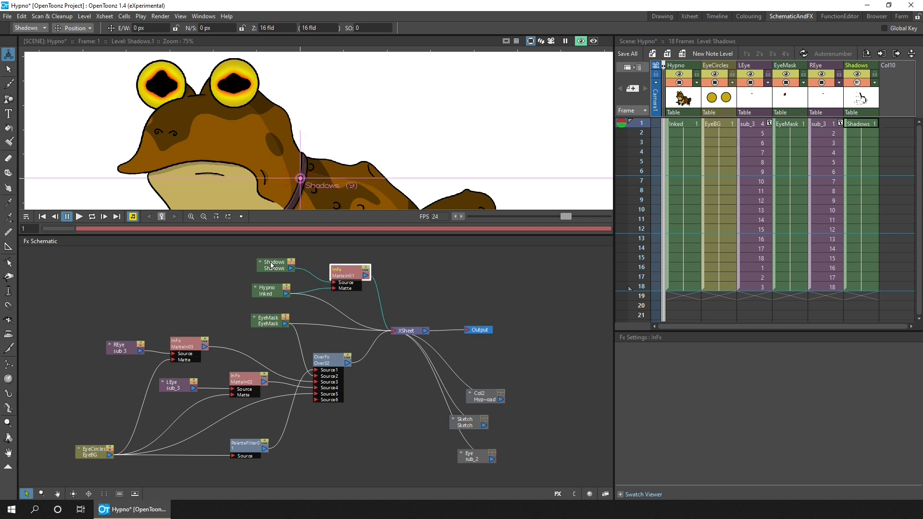
drag(272, 265, 266, 263)
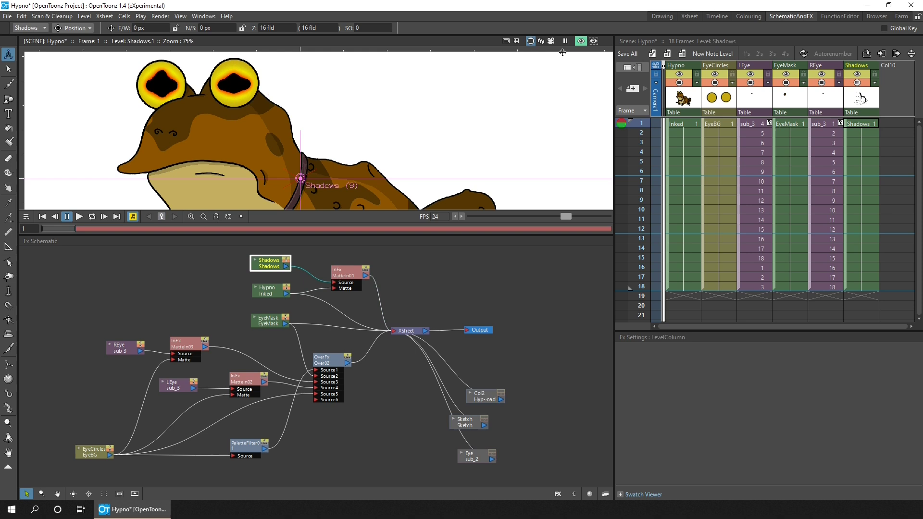
click(580, 41)
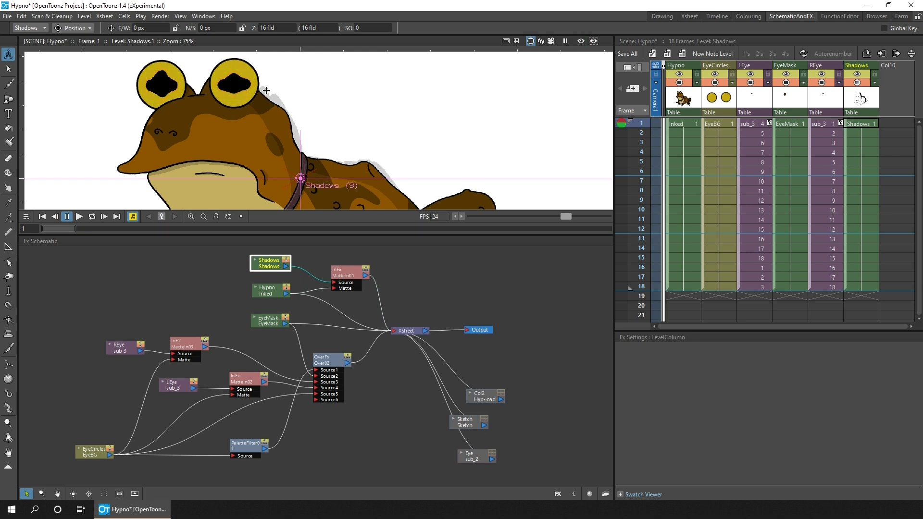
scroll(272, 99, up, 2)
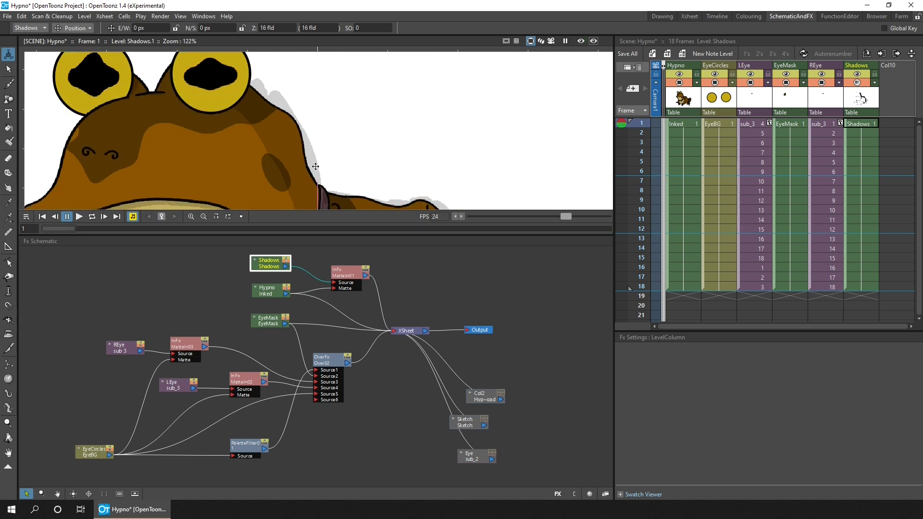
scroll(420, 189, down, 3)
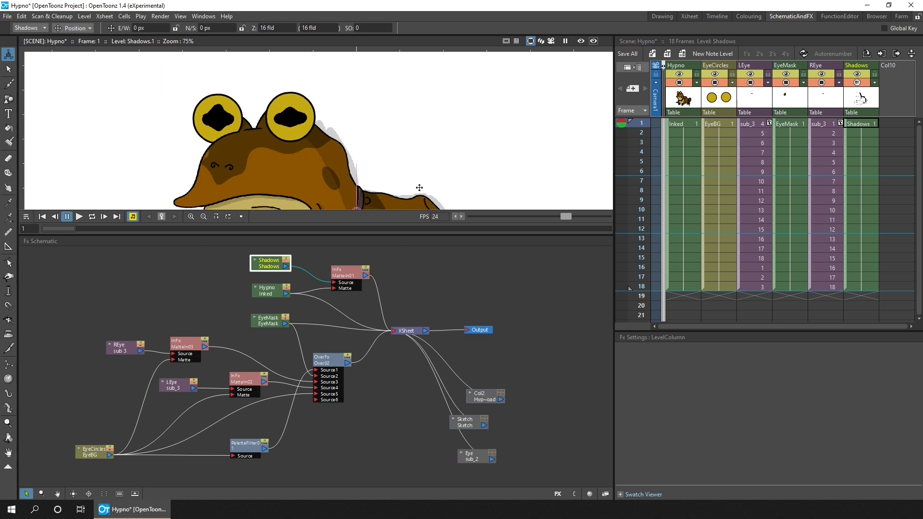
click(579, 42)
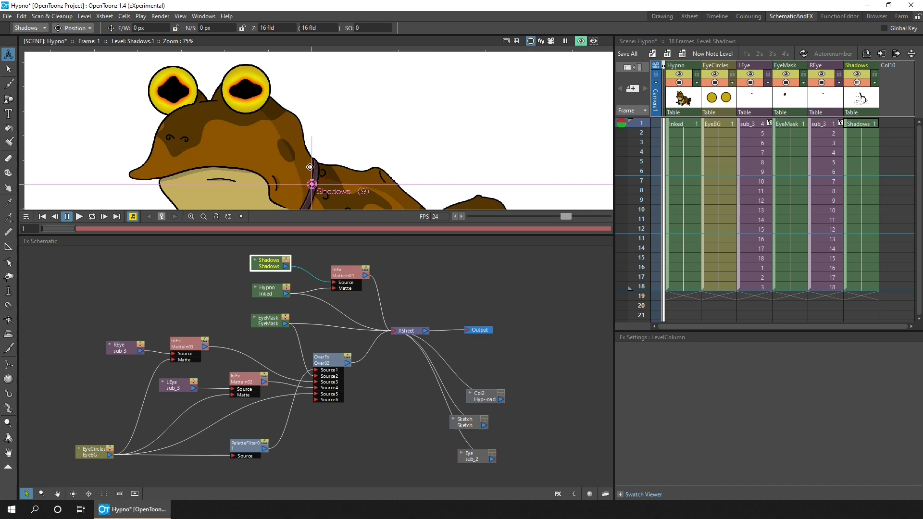
- Select the Shadows matte node and browse the Matte effects for Matte In without adding one
click(351, 270)
right_click(405, 264)
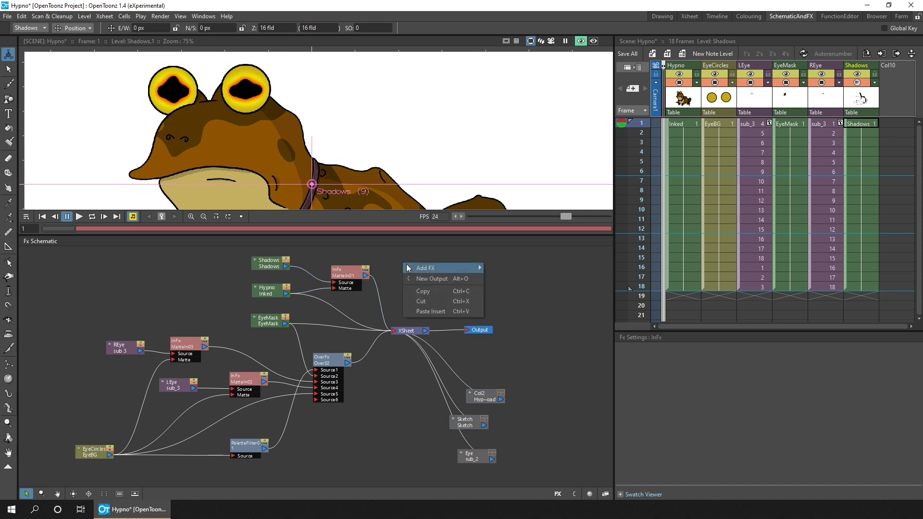
mouse_move(431, 269)
mouse_move(530, 351)
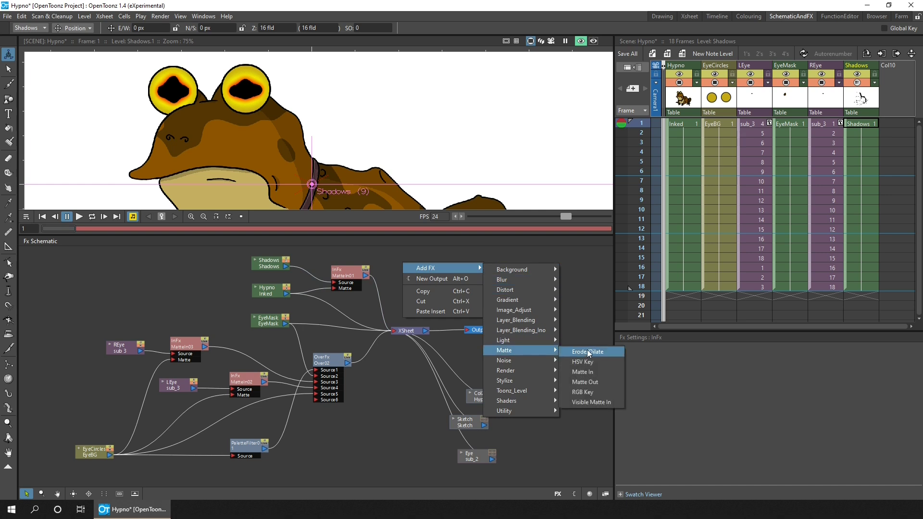
click(385, 258)
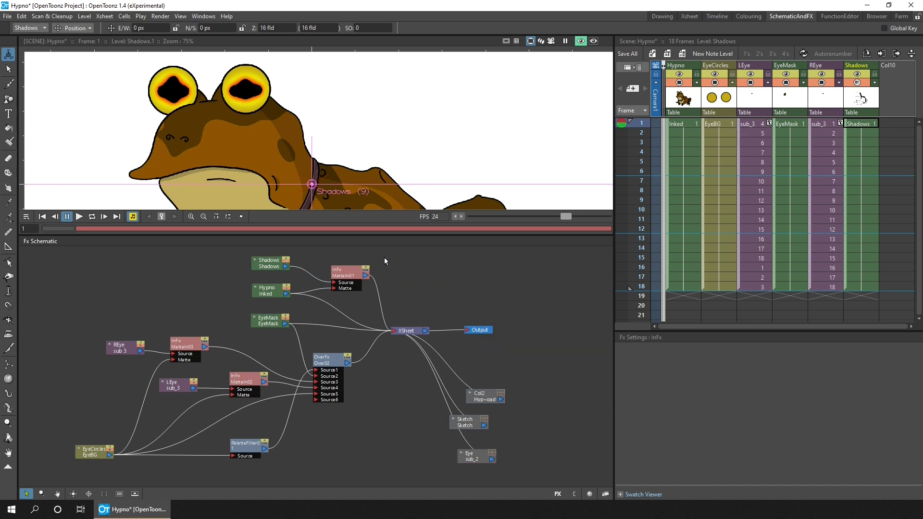
- Trace the Shadows source and Hypno matte connections through the Matte In node to the XSheet node
click(274, 265)
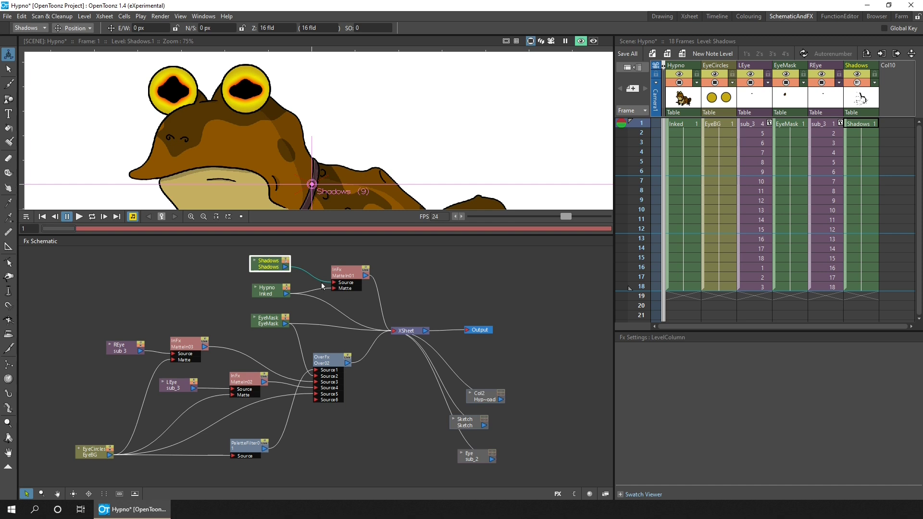
click(268, 294)
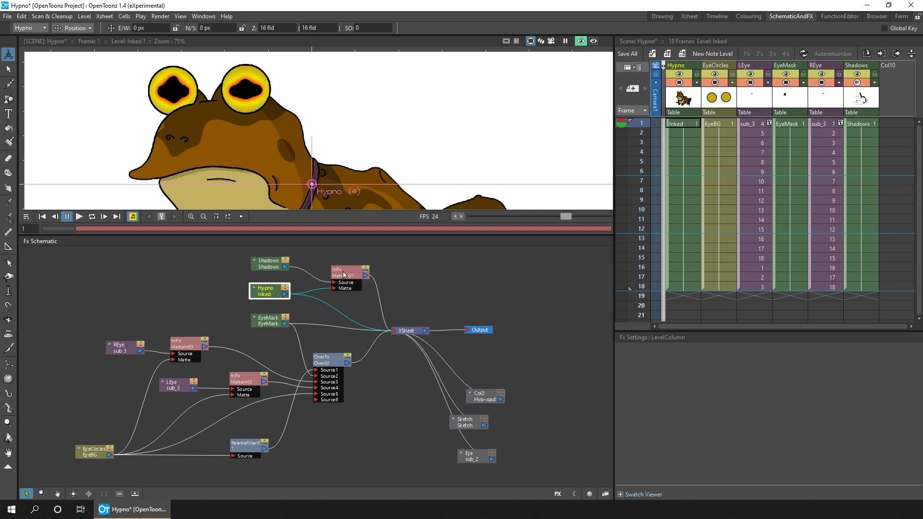
click(361, 272)
click(404, 332)
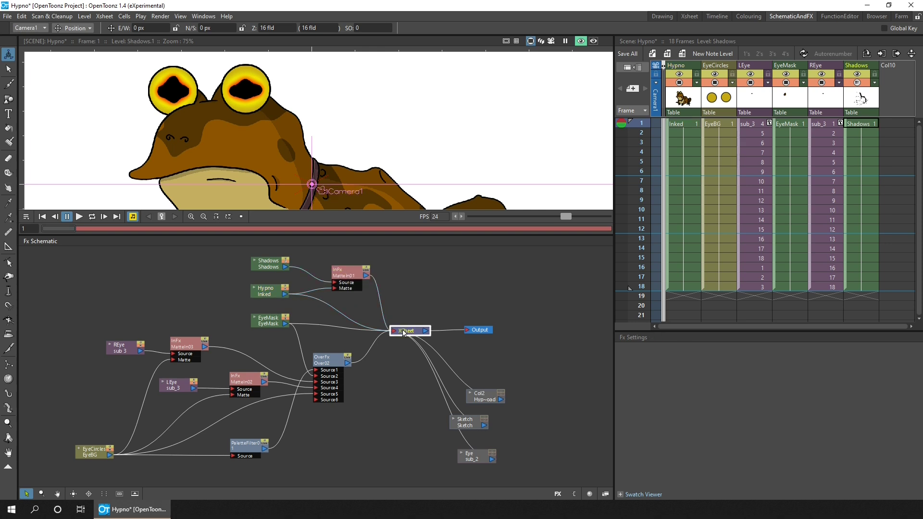
- Trace the connections of the Hypno, EyeMask and EyeCircles nodes through the matte, palette filter and Over nodes
click(411, 287)
click(321, 300)
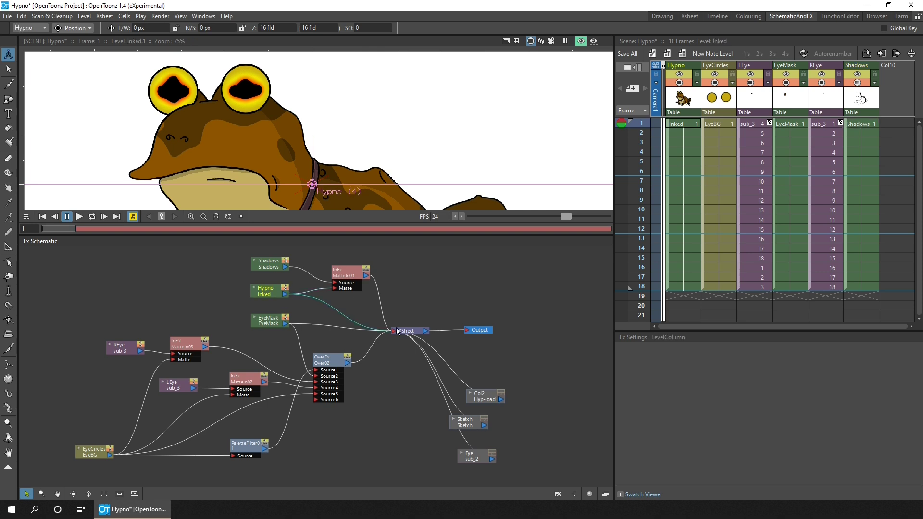
click(312, 312)
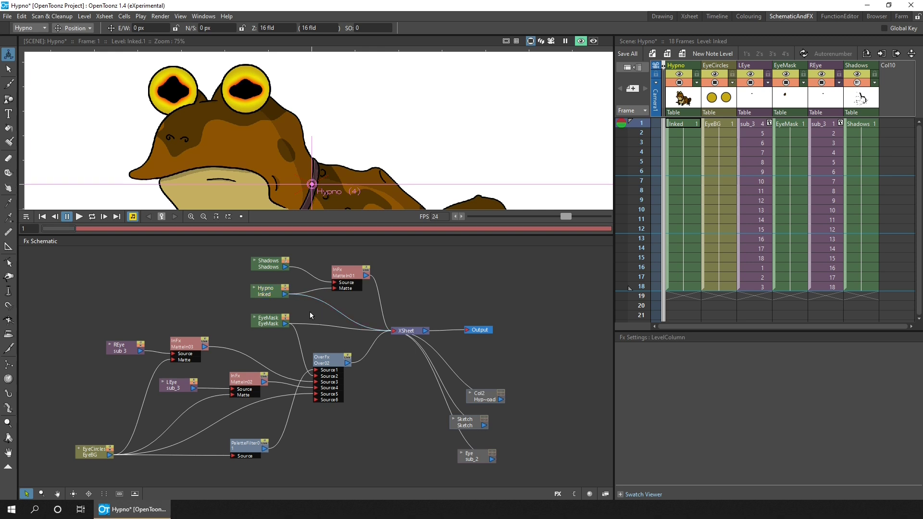
click(273, 320)
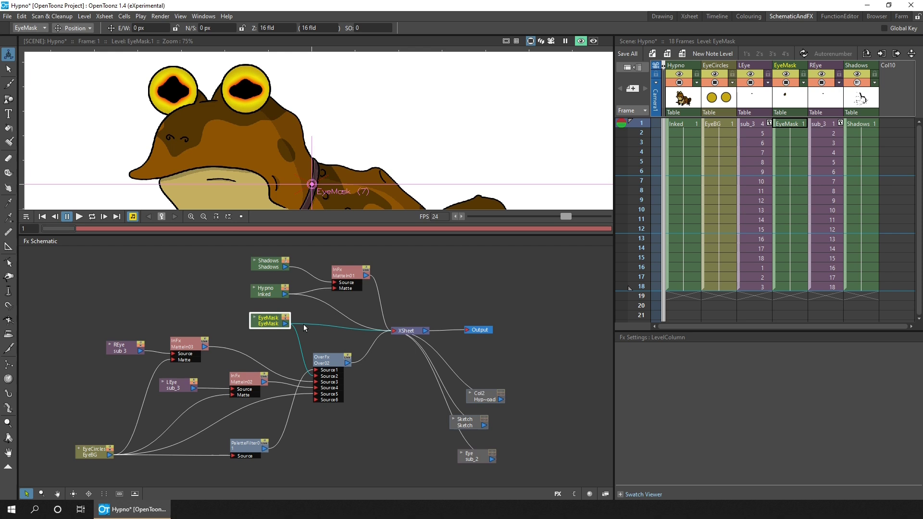
click(364, 395)
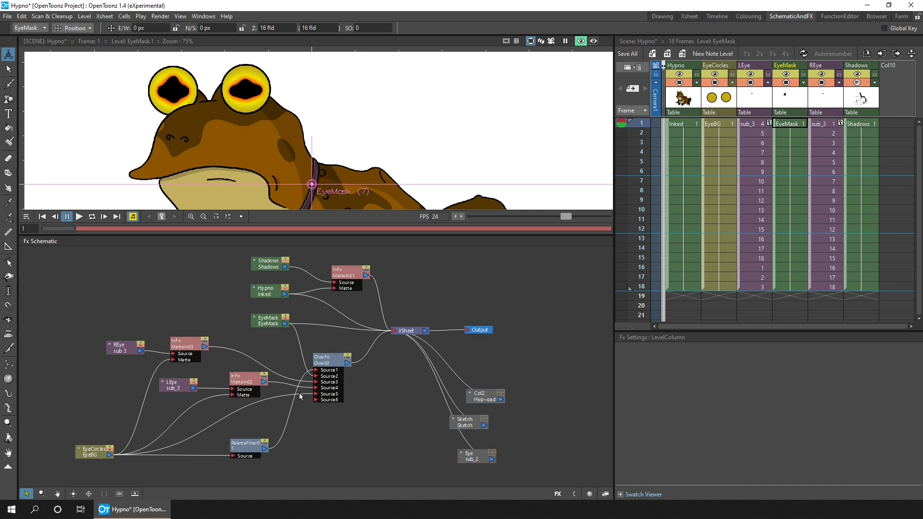
scroll(299, 393, up, 3)
drag(416, 390, 435, 392)
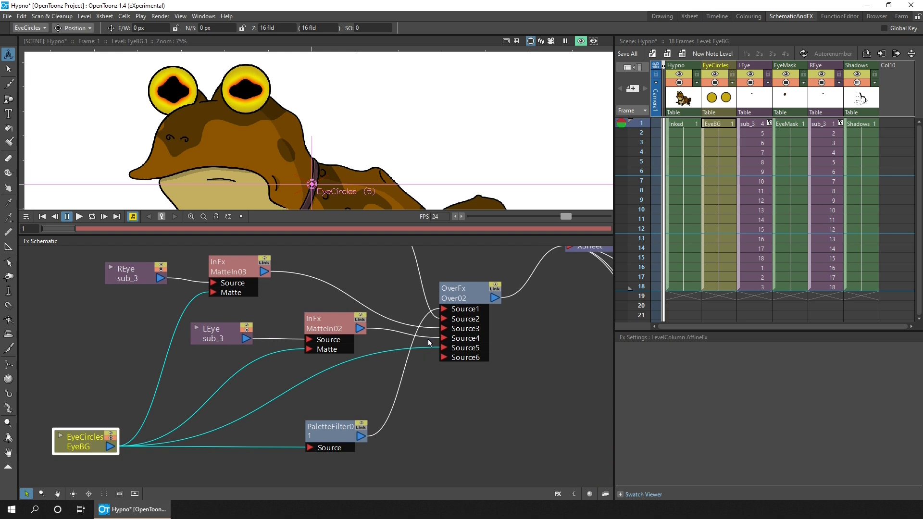
- Delete the matte, EyeMask and palette filter links feeding the Over node to check the bare eye circles, and undo the deletion
click(429, 343)
drag(432, 293, 423, 341)
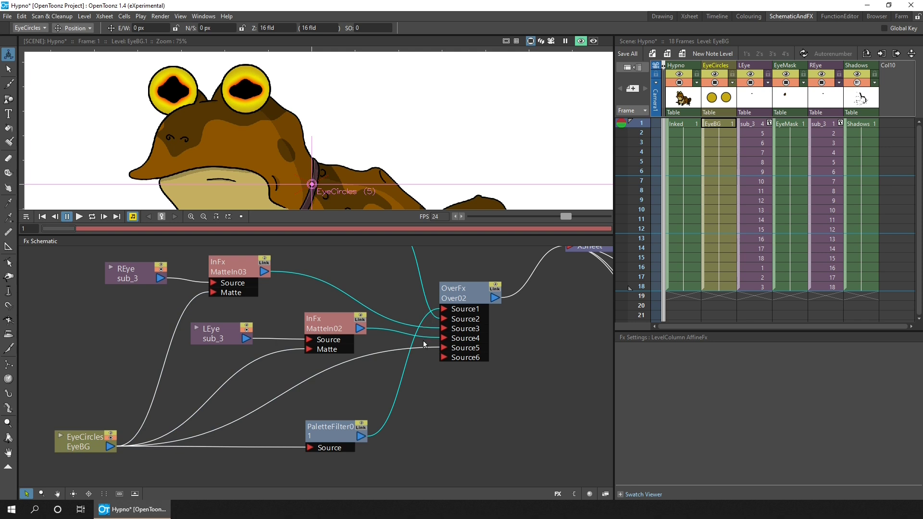
key(Delete)
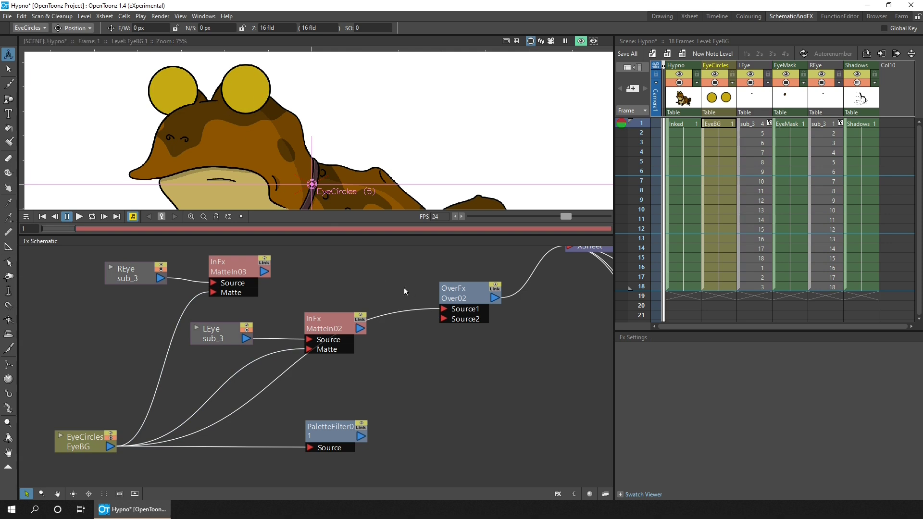
key(ctrl+z)
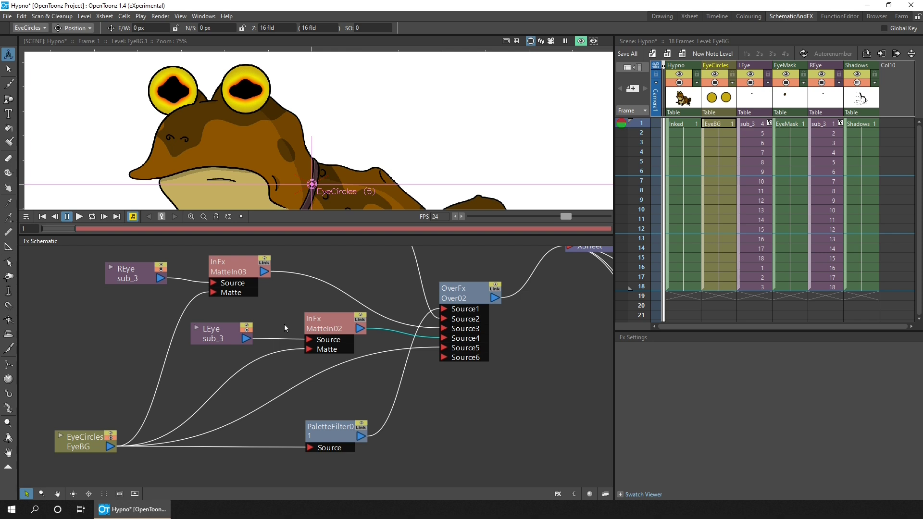
- Compare the glow around both eyes up close with the LEye and REye Matte In nodes each switched off and on
click(271, 355)
click(361, 317)
scroll(253, 116, up, 6)
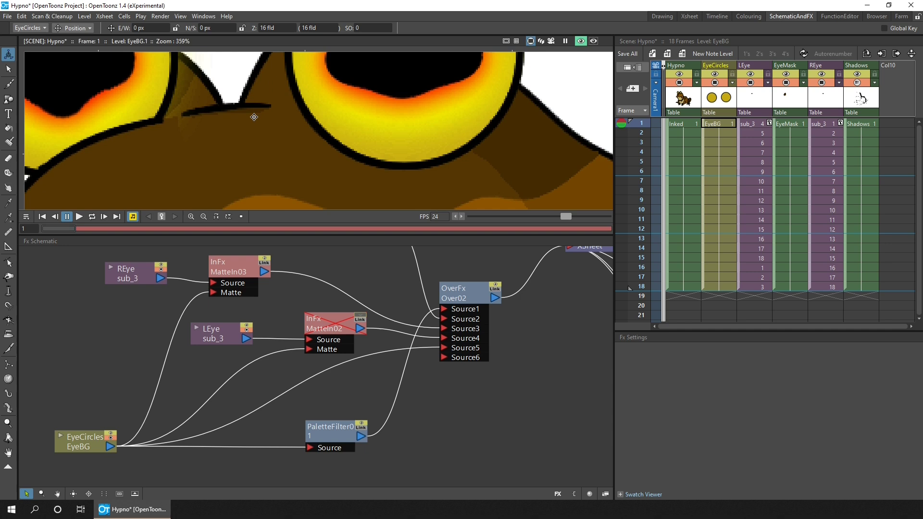
scroll(254, 117, down, 3)
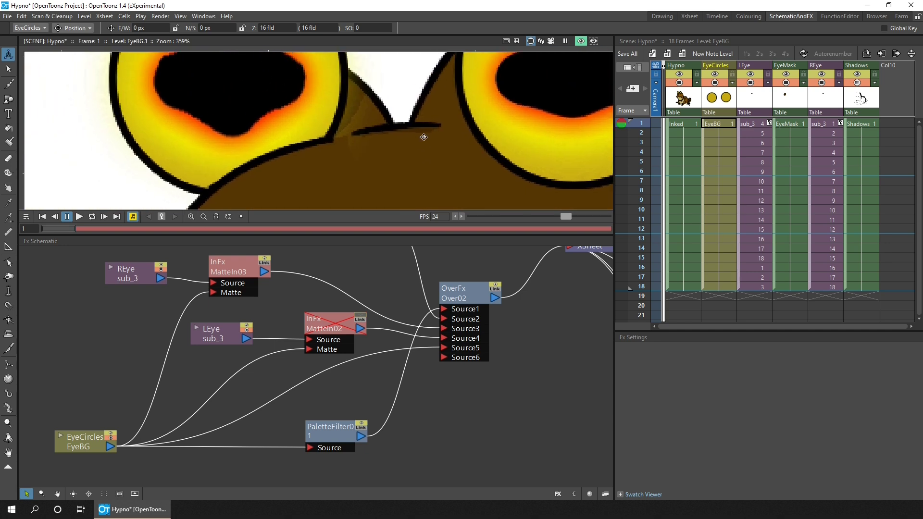
click(359, 316)
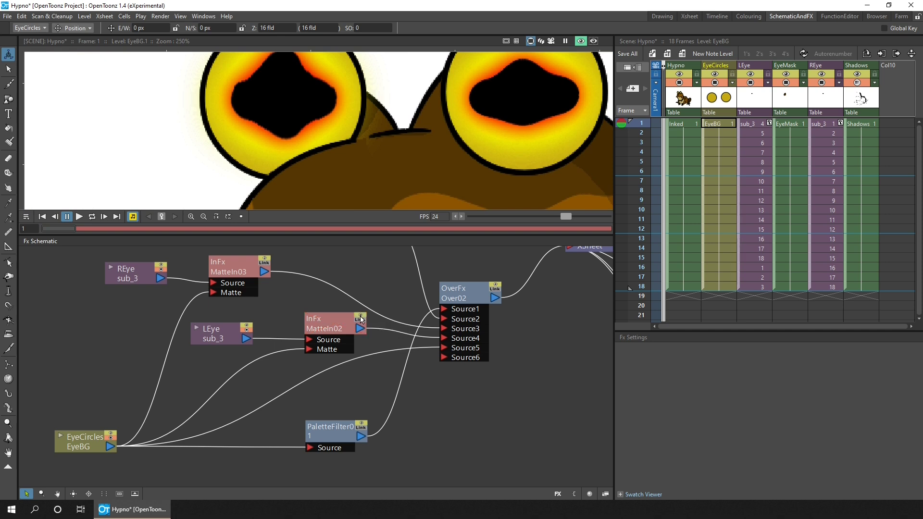
click(360, 316)
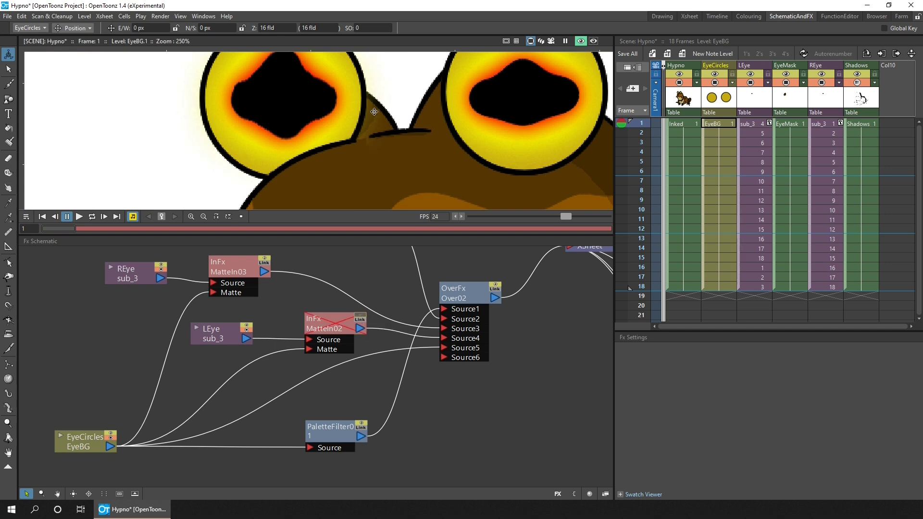
click(359, 317)
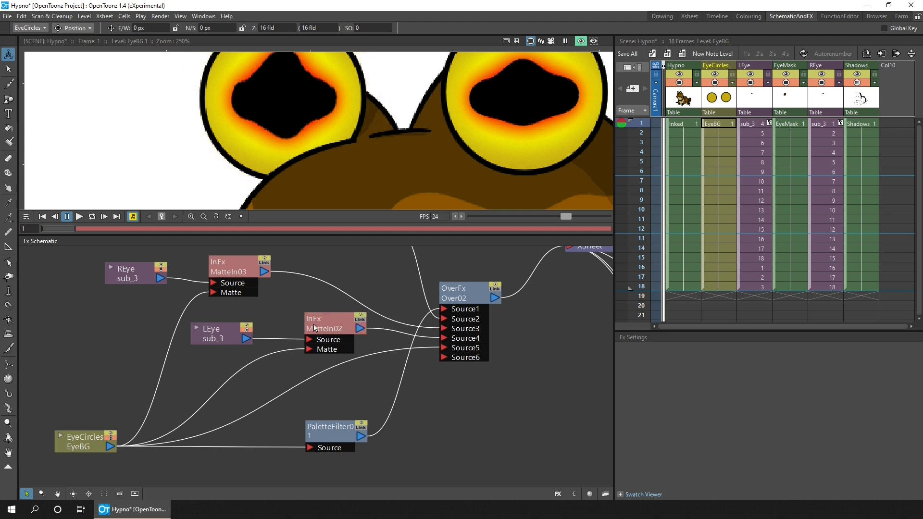
click(263, 258)
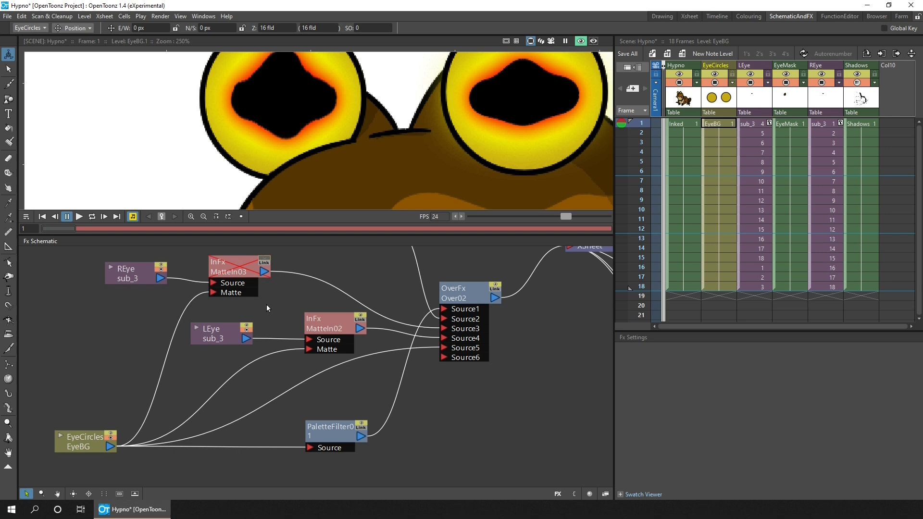
click(263, 258)
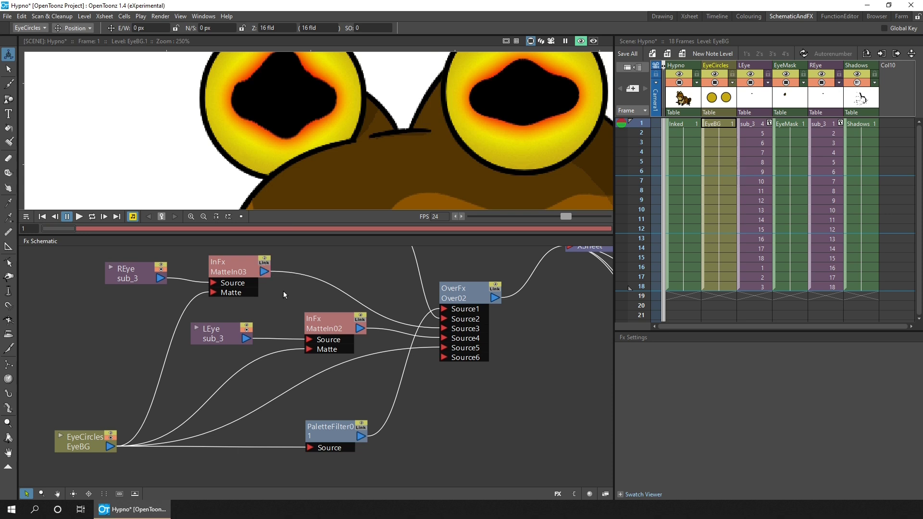
- Trace the EyeMask input on the Over node and inspect the Palette Filter settings applied to the EyeCircles level
drag(397, 267, 389, 322)
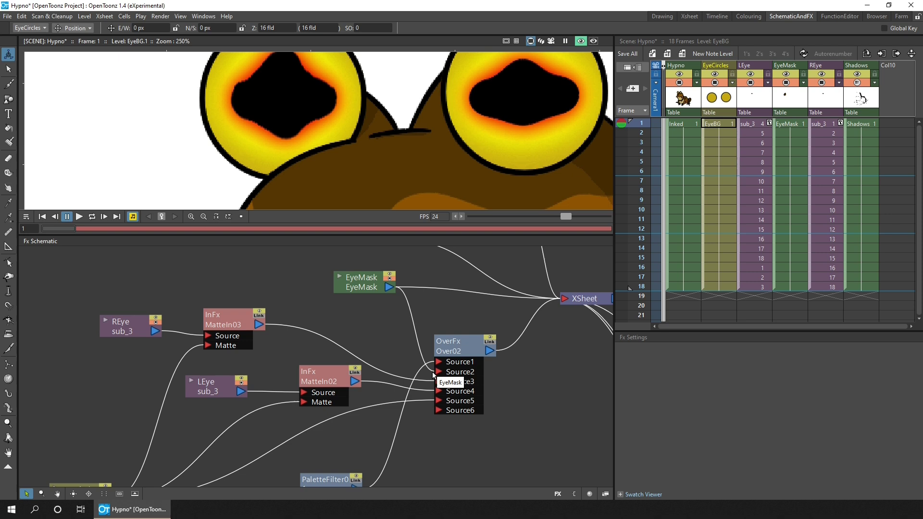
drag(416, 449, 414, 377)
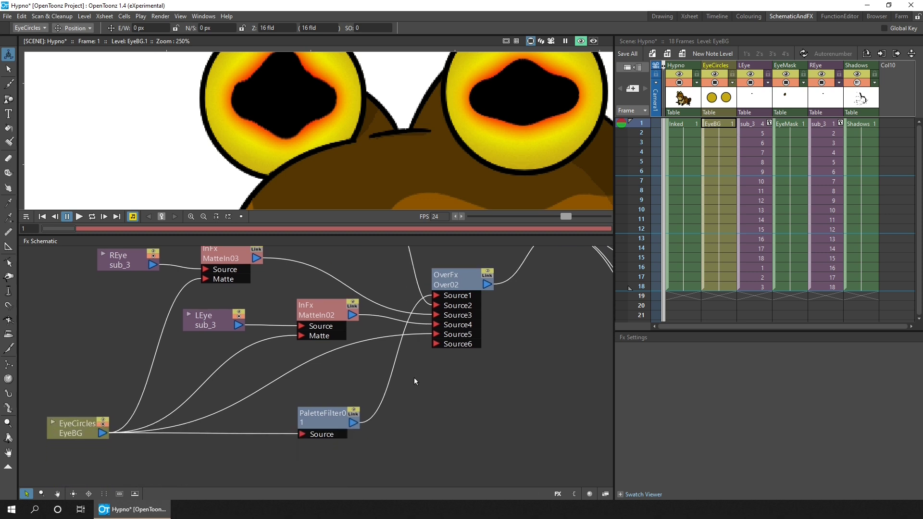
click(318, 387)
drag(318, 388, 316, 393)
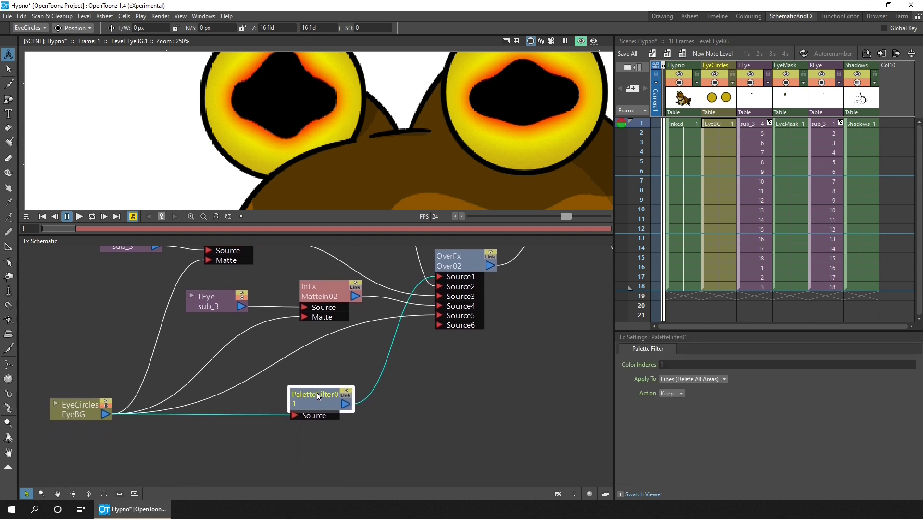
click(74, 413)
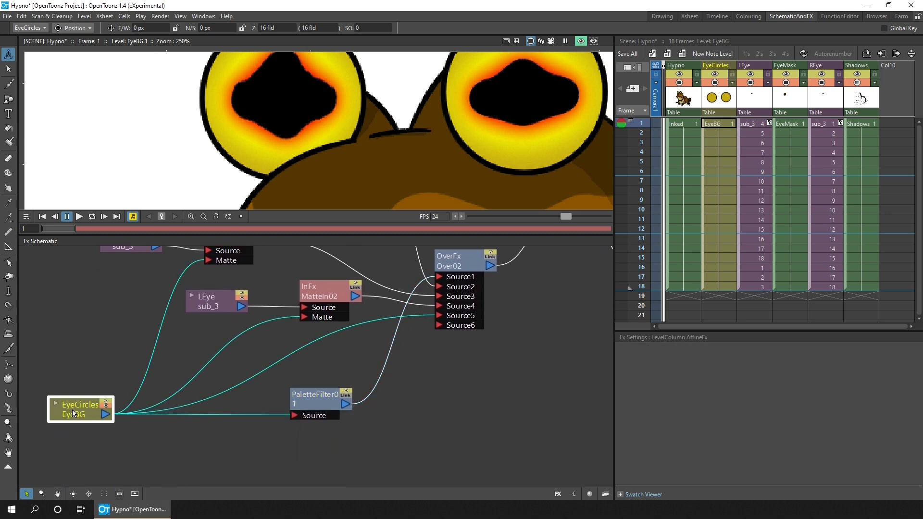
click(315, 398)
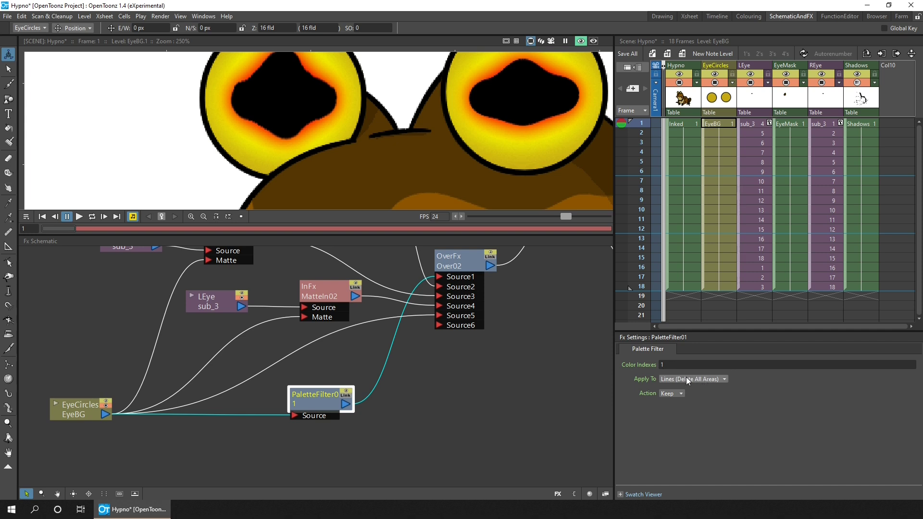
- Remove every Over node link except the palette filter's, compare the eye outlines with the filter off and on, and undo the removal
click(425, 325)
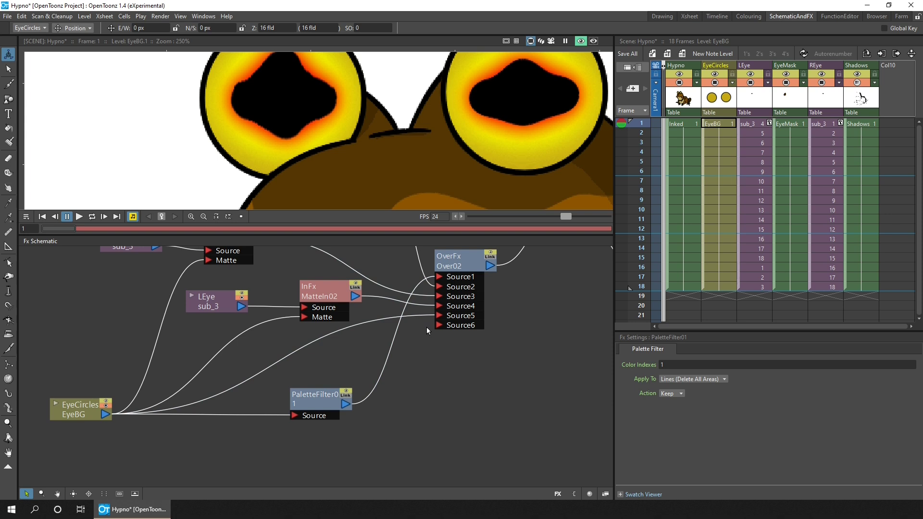
drag(426, 327, 427, 299)
key(Delete)
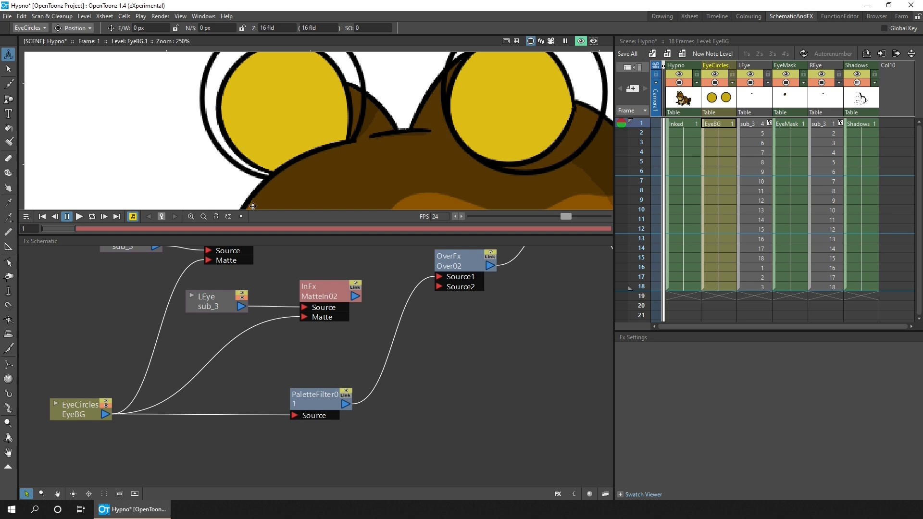
click(348, 394)
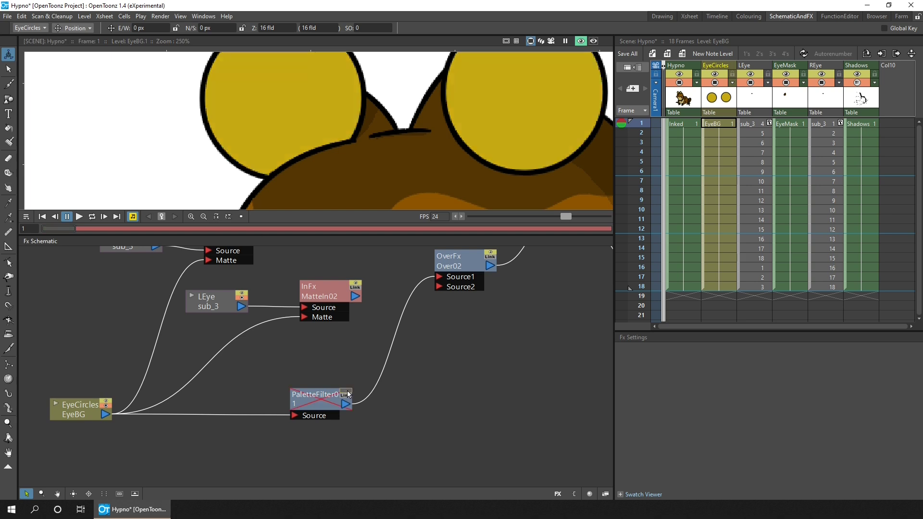
click(347, 394)
click(348, 394)
click(348, 395)
key(ctrl+z)
key(ctrl+z)
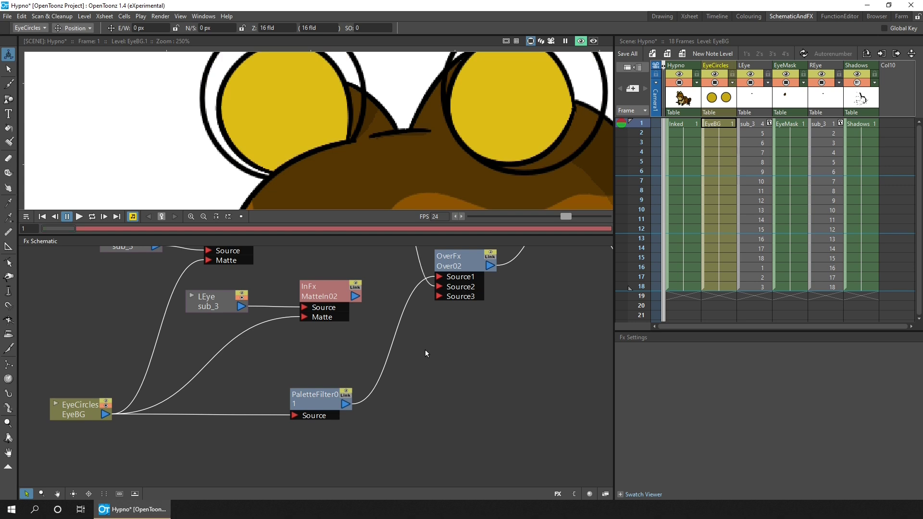
- Enlarge the viewer to frame the whole toad, bring the full node network into view and play the animation in a loop
scroll(376, 163, down, 5)
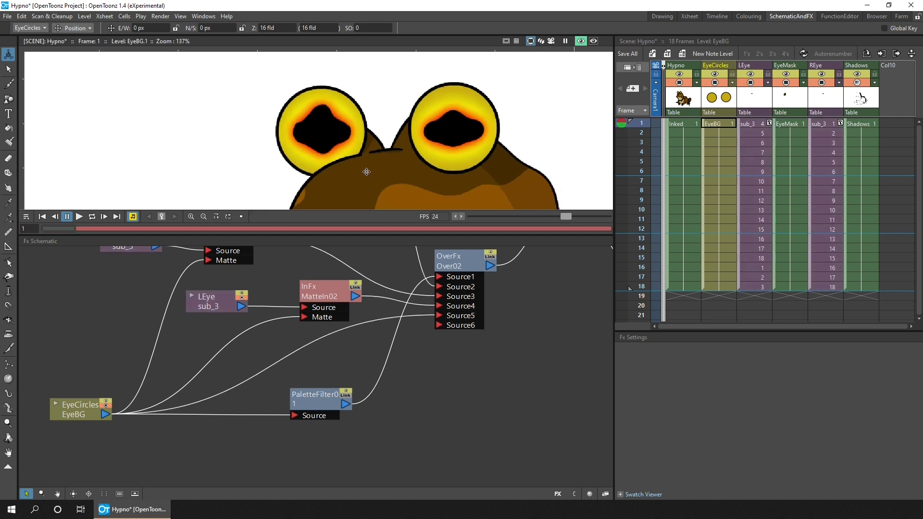
scroll(378, 168, down, 3)
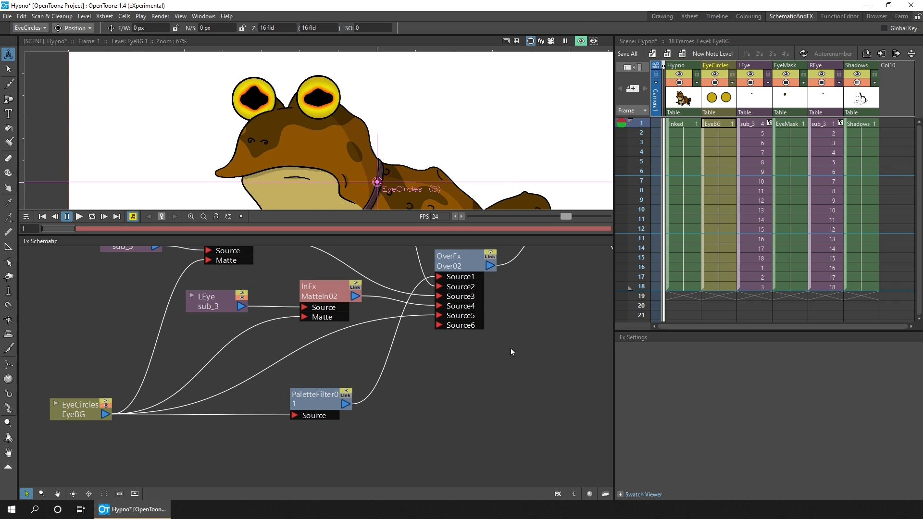
drag(490, 234, 505, 345)
drag(480, 264, 447, 195)
scroll(414, 402, down, 7)
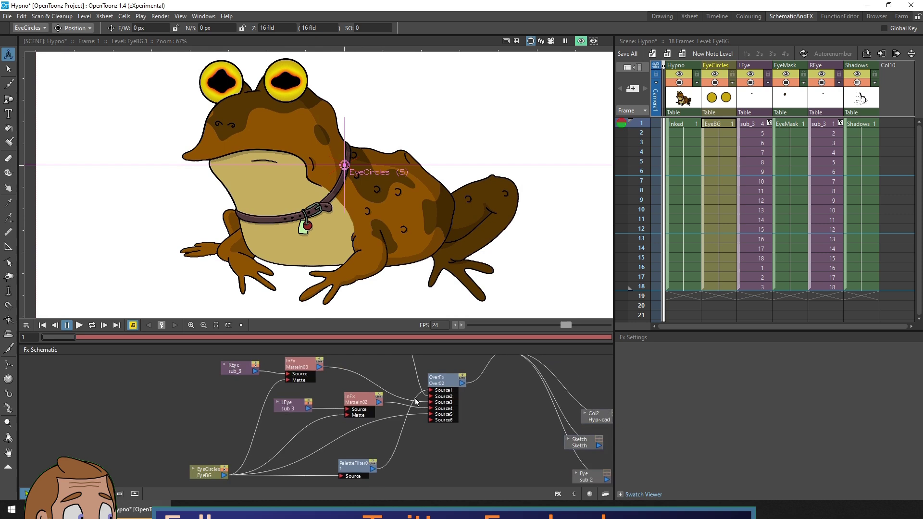
drag(414, 401, 303, 426)
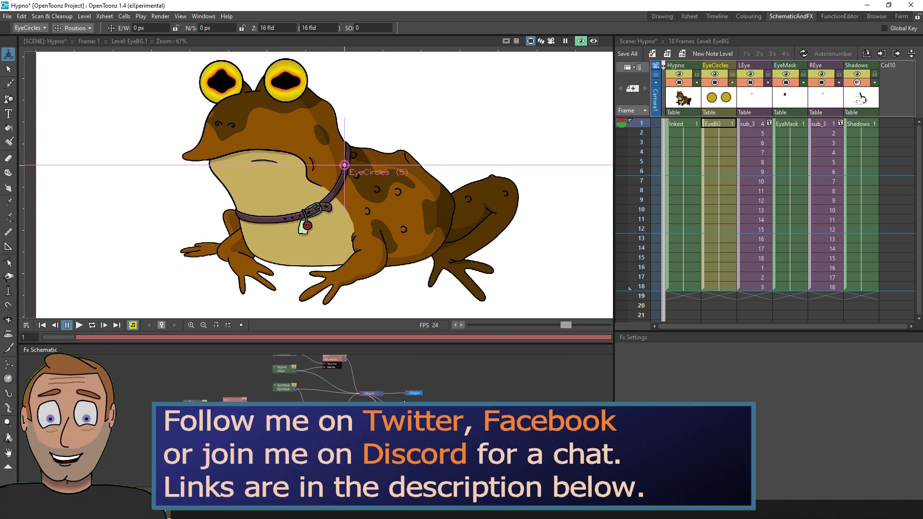
click(92, 326)
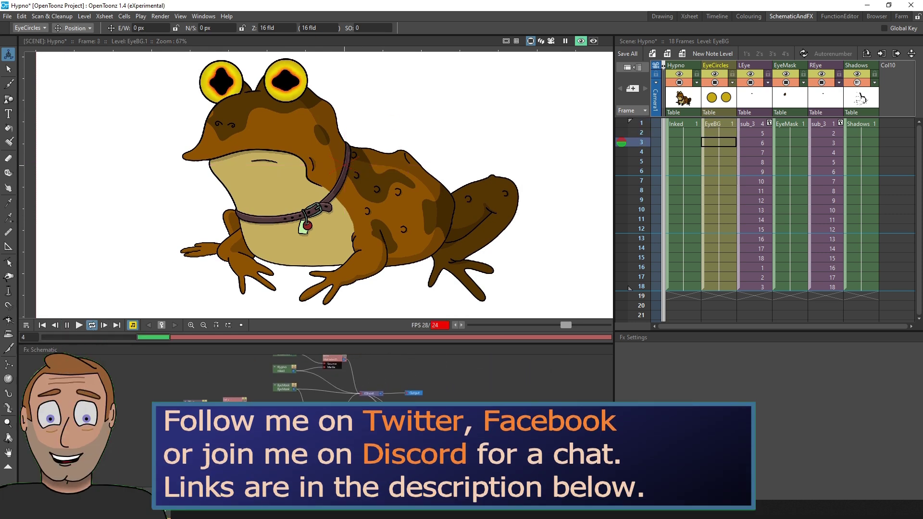